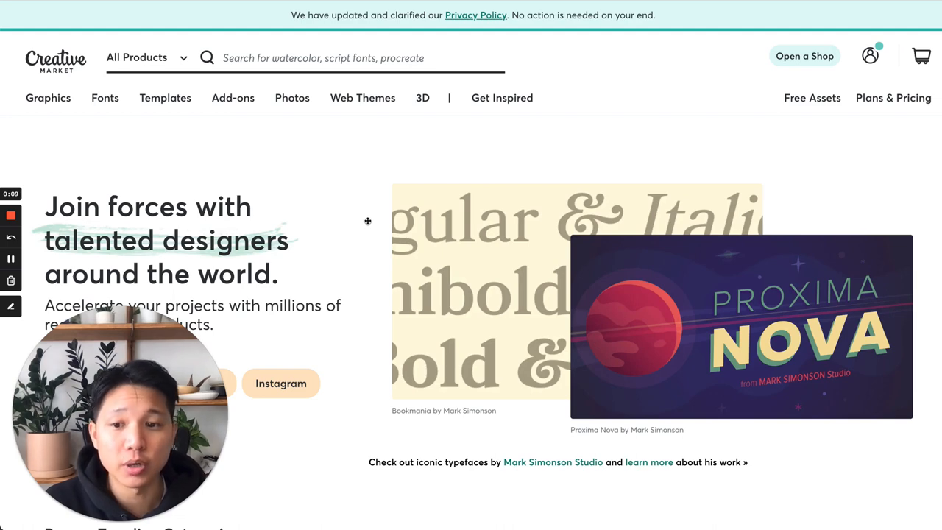
{"action": "scroll", "coordinate": [368, 221], "scroll_direction": "down", "scroll_amount": 3}
{"action": "scroll", "coordinate": [412, 235], "scroll_direction": "down", "scroll_amount": 5}
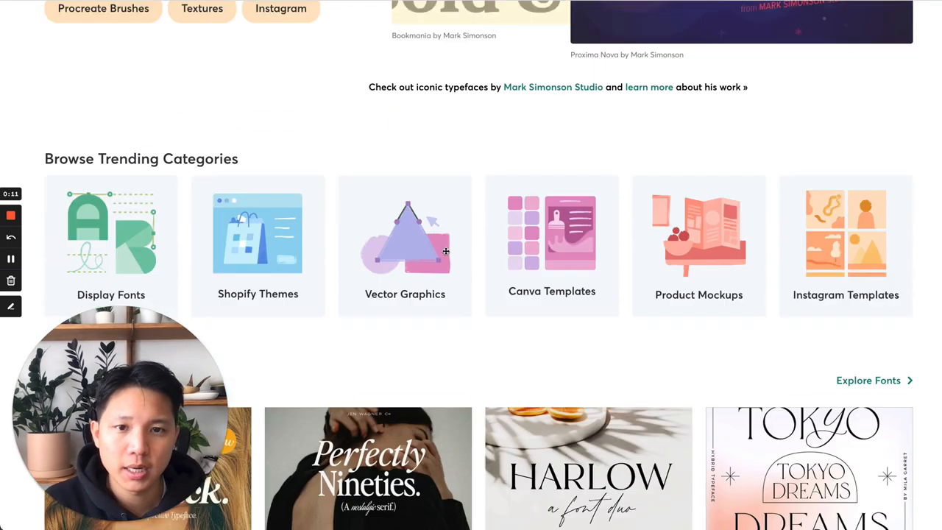
{"action": "scroll", "coordinate": [441, 250], "scroll_direction": "down", "scroll_amount": 3}
{"action": "scroll", "coordinate": [445, 252], "scroll_direction": "down", "scroll_amount": 2}
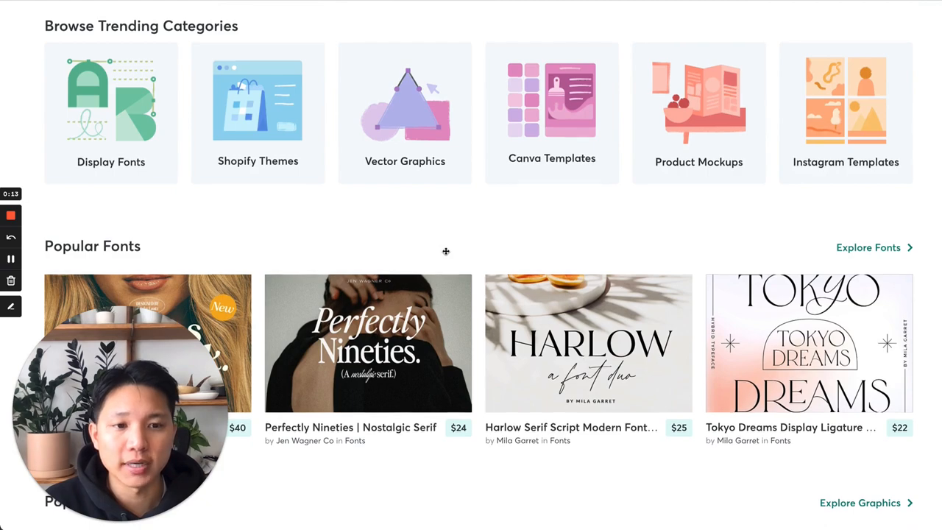
{"action": "scroll", "coordinate": [445, 253], "scroll_direction": "down", "scroll_amount": 2}
{"action": "scroll", "coordinate": [470, 287], "scroll_direction": "down", "scroll_amount": 1}
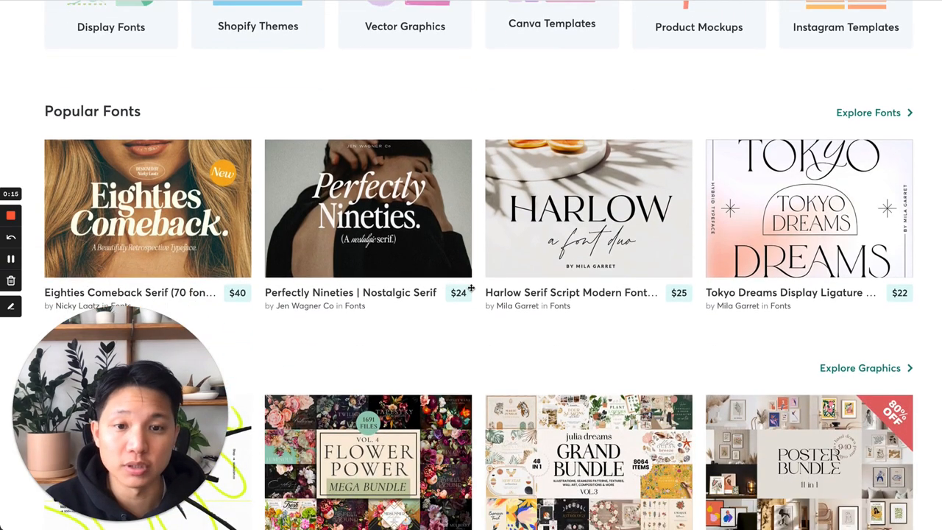
{"action": "scroll", "coordinate": [470, 287], "scroll_direction": "down", "scroll_amount": 2}
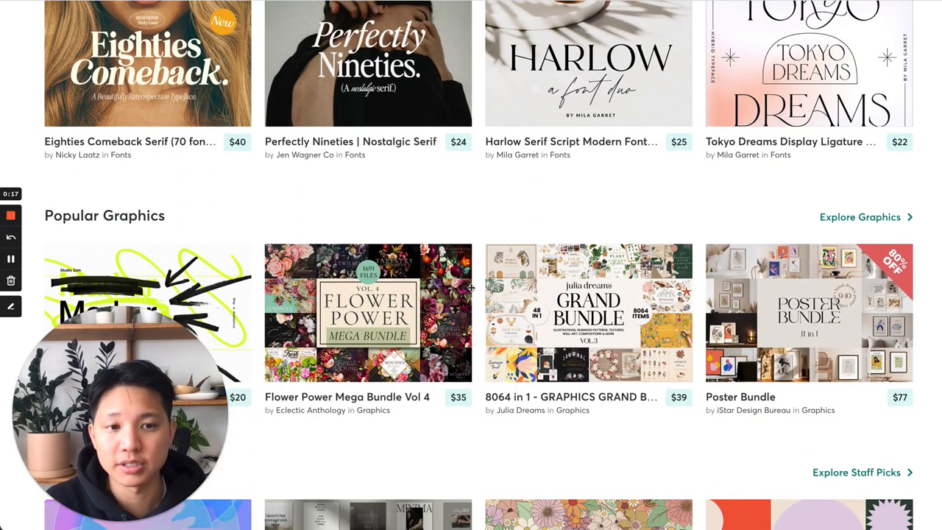
{"action": "scroll", "coordinate": [470, 287], "scroll_direction": "down", "scroll_amount": 1}
{"action": "scroll", "coordinate": [448, 309], "scroll_direction": "down", "scroll_amount": 2}
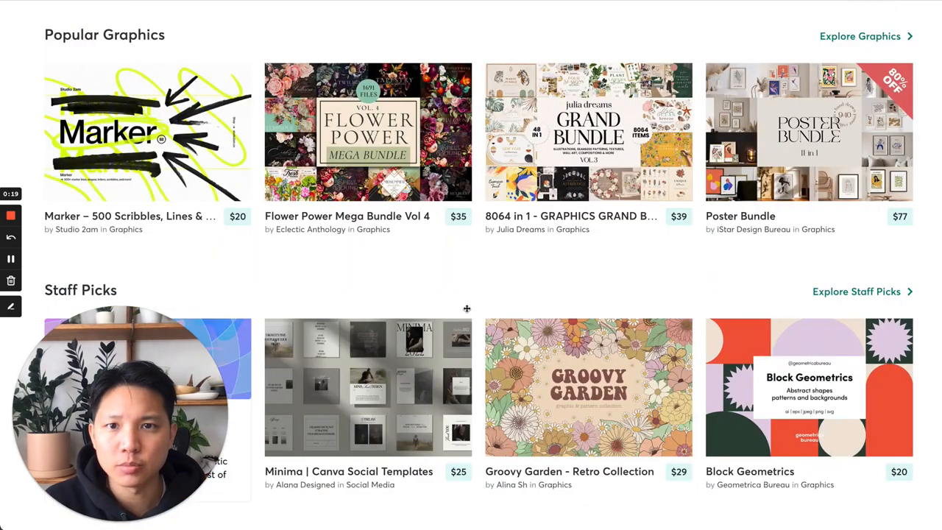
{"action": "scroll", "coordinate": [466, 309], "scroll_direction": "up", "scroll_amount": 1}
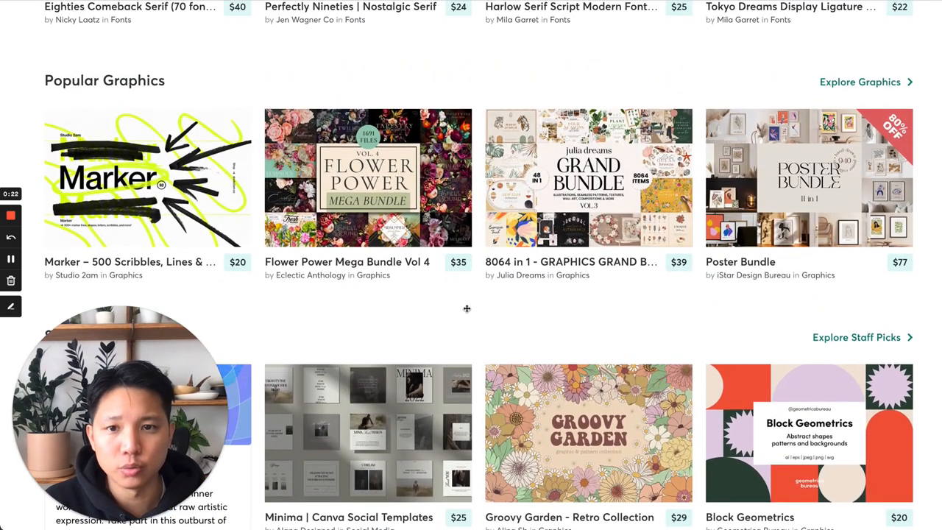
{"action": "scroll", "coordinate": [465, 308], "scroll_direction": "up", "scroll_amount": 1}
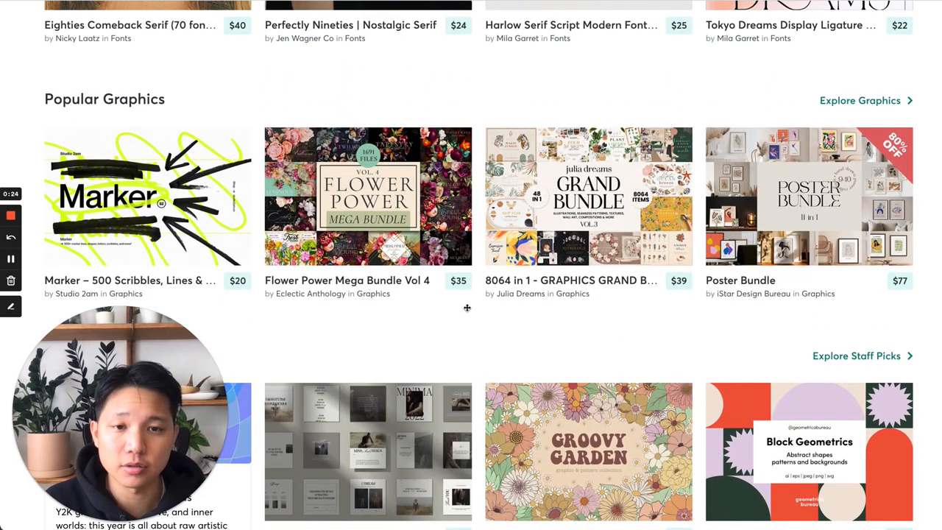
{"action": "scroll", "coordinate": [466, 307], "scroll_direction": "up", "scroll_amount": 3}
{"action": "scroll", "coordinate": [467, 308], "scroll_direction": "up", "scroll_amount": 4}
{"action": "scroll", "coordinate": [467, 307], "scroll_direction": "up", "scroll_amount": 5}
{"action": "scroll", "coordinate": [466, 308], "scroll_direction": "up", "scroll_amount": 5}
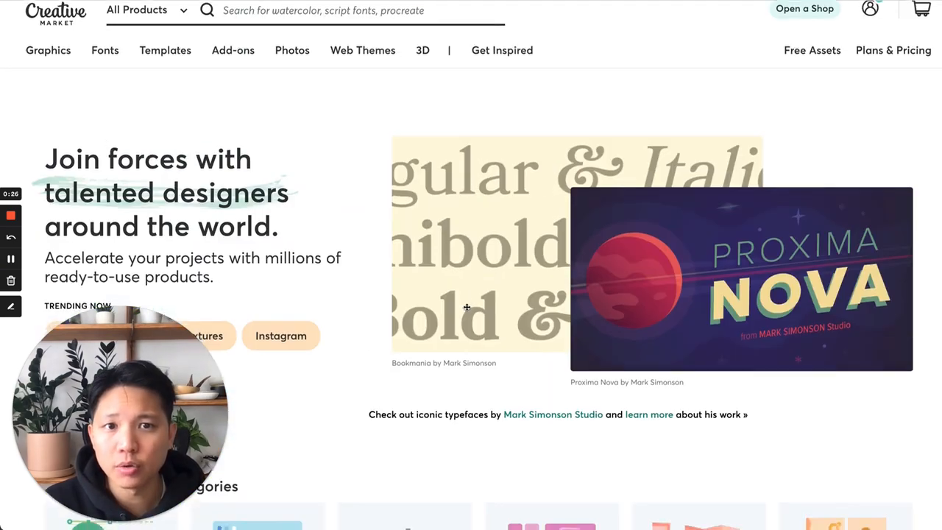
{"action": "scroll", "coordinate": [467, 308], "scroll_direction": "up", "scroll_amount": 1}
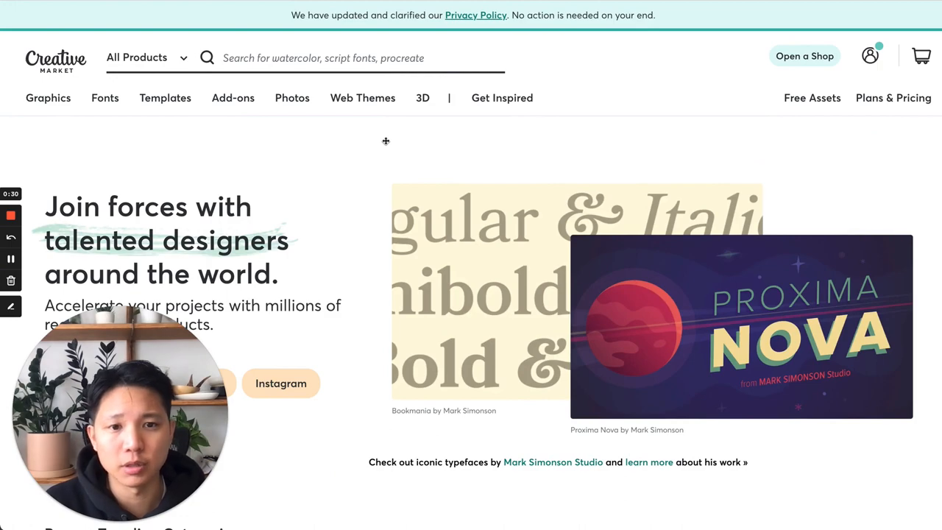
{"action": "scroll", "coordinate": [474, 214], "scroll_direction": "down", "scroll_amount": 2}
{"action": "scroll", "coordinate": [489, 319], "scroll_direction": "down", "scroll_amount": 3}
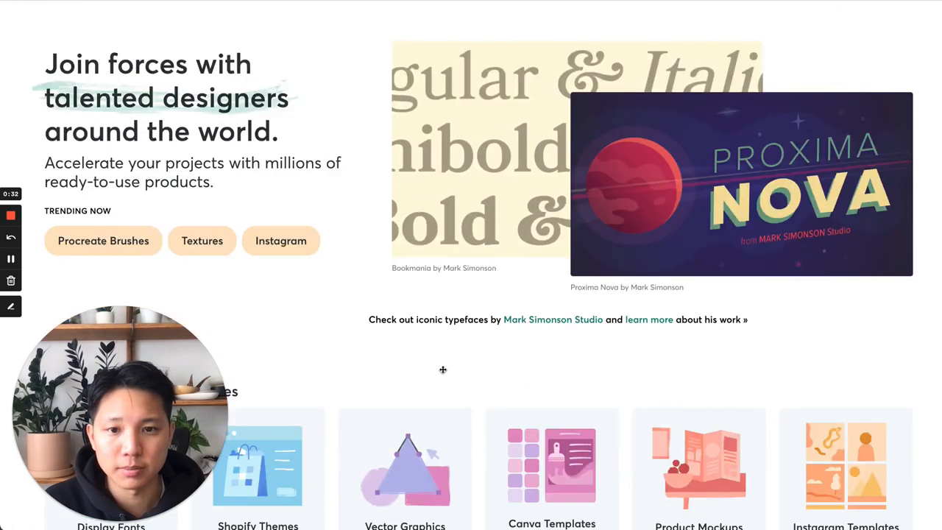
{"action": "scroll", "coordinate": [456, 345], "scroll_direction": "down", "scroll_amount": 5}
{"action": "scroll", "coordinate": [441, 365], "scroll_direction": "down", "scroll_amount": 5}
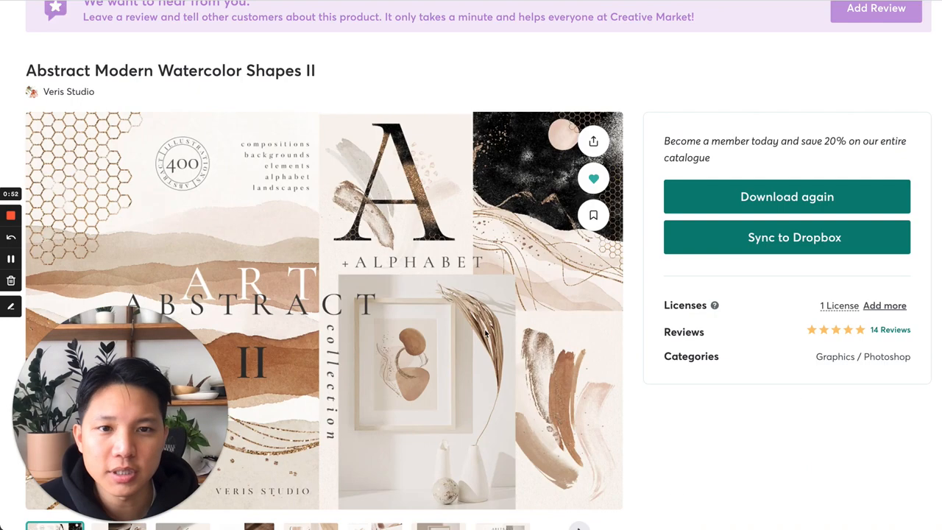
{"action": "scroll", "coordinate": [336, 340], "scroll_direction": "down", "scroll_amount": 1}
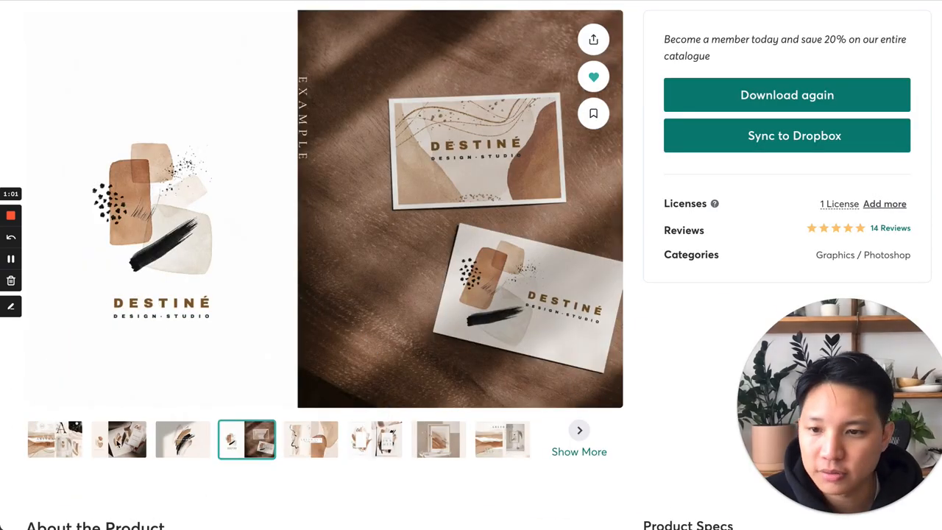
Step: Preview the brushstroke design image and create a blank 18 x 24 in, 300 ppi document
{"action": "left_click", "coordinate": [183, 440]}
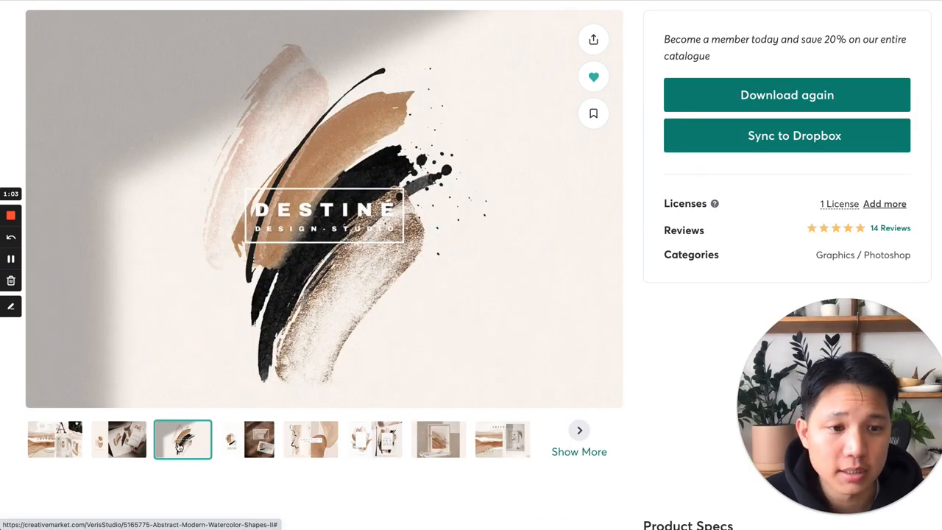
{"action": "scroll", "coordinate": [515, 295], "scroll_direction": "up", "scroll_amount": 2}
{"action": "scroll", "coordinate": [592, 216], "scroll_direction": "up", "scroll_amount": 2}
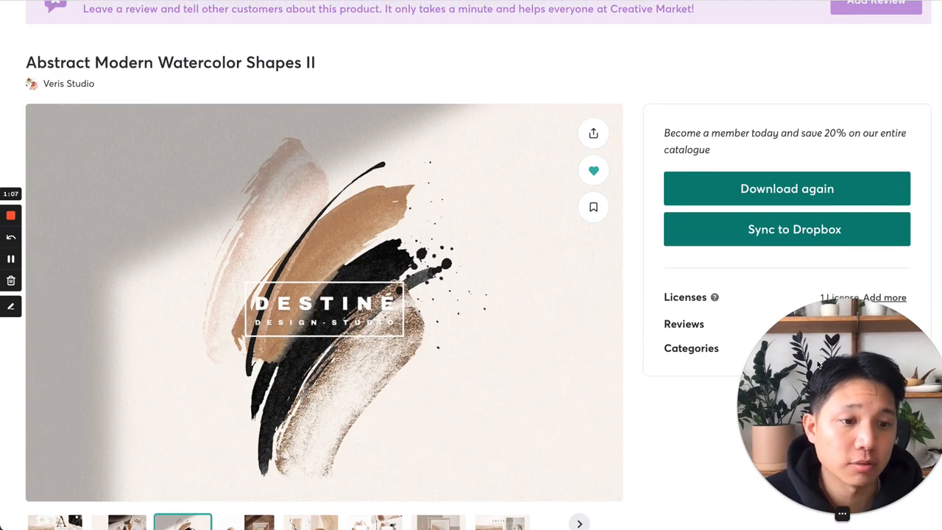
{"action": "scroll", "coordinate": [756, 318], "scroll_direction": "down", "scroll_amount": 1}
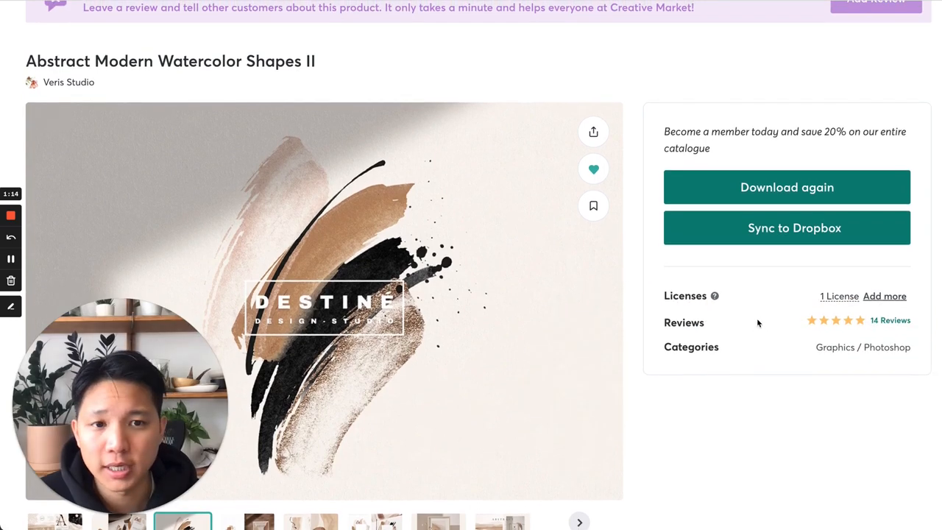
{"action": "scroll", "coordinate": [542, 325], "scroll_direction": "down", "scroll_amount": 1}
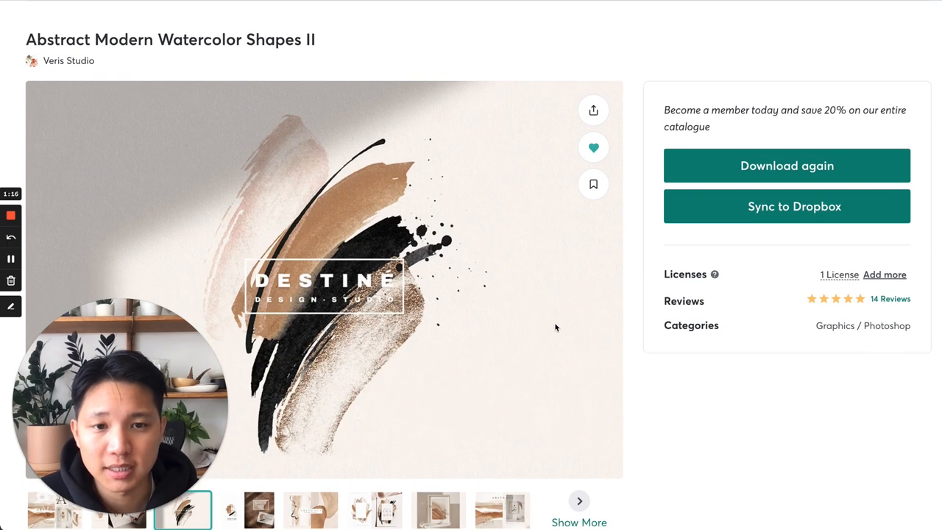
{"action": "scroll", "coordinate": [647, 317], "scroll_direction": "down", "scroll_amount": 3}
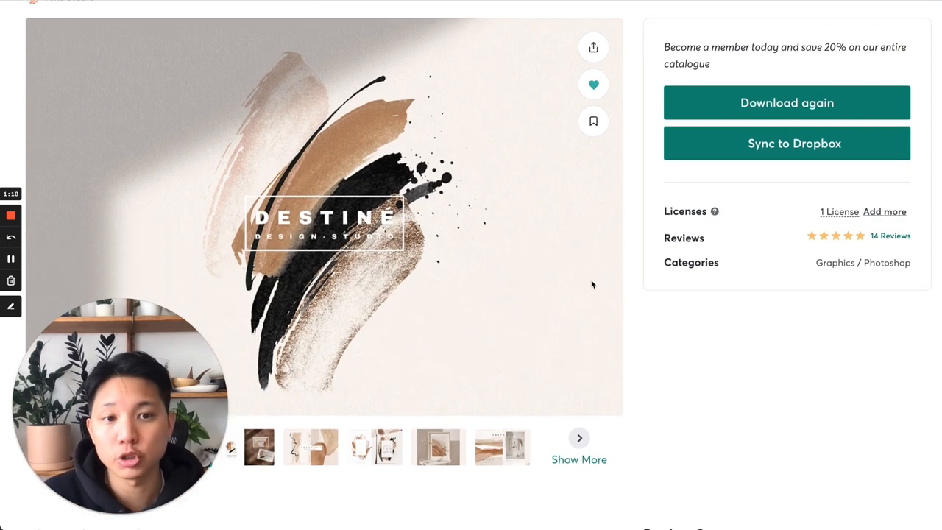
{"action": "scroll", "coordinate": [591, 280], "scroll_direction": "up", "scroll_amount": 2}
{"action": "scroll", "coordinate": [590, 279], "scroll_direction": "up", "scroll_amount": 2}
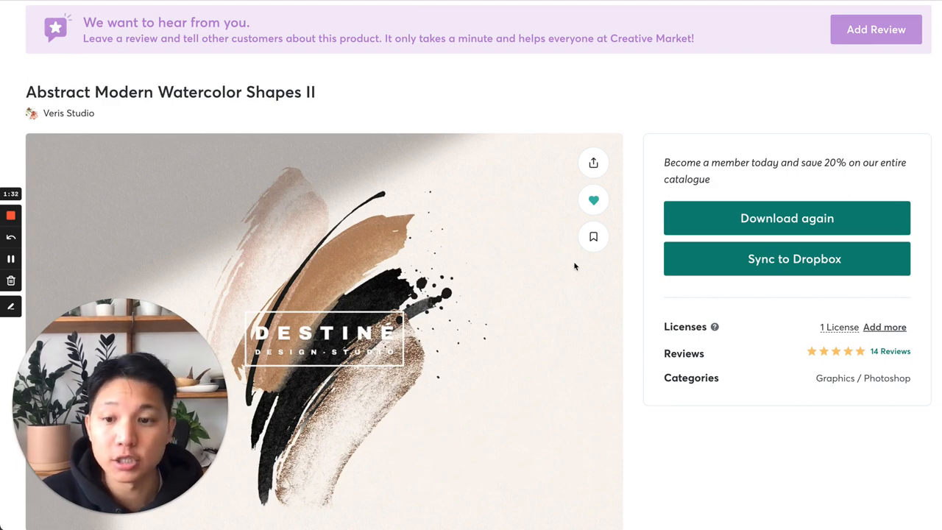
{"action": "scroll", "coordinate": [347, 350], "scroll_direction": "down", "scroll_amount": 1}
{"action": "scroll", "coordinate": [347, 350], "scroll_direction": "down", "scroll_amount": 1}
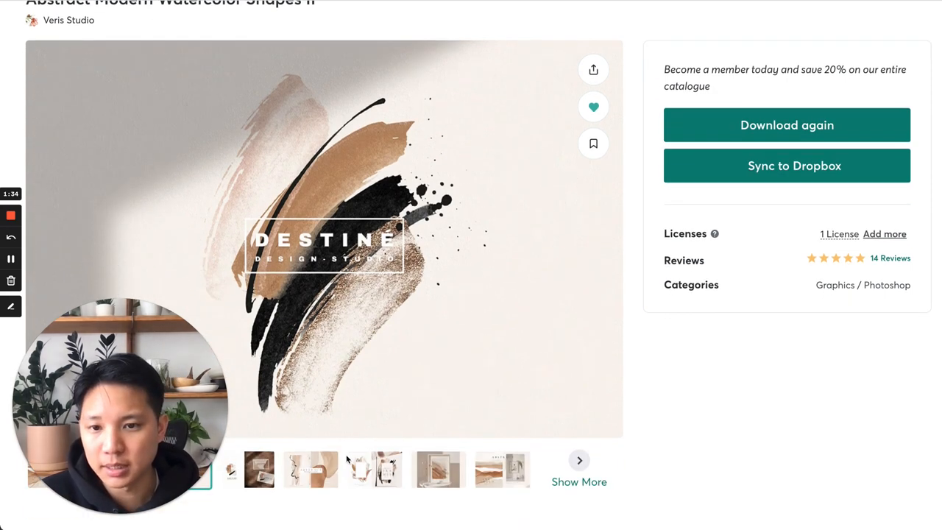
{"action": "left_click_drag", "start_coordinate": [165, 383], "coordinate": [839, 409]}
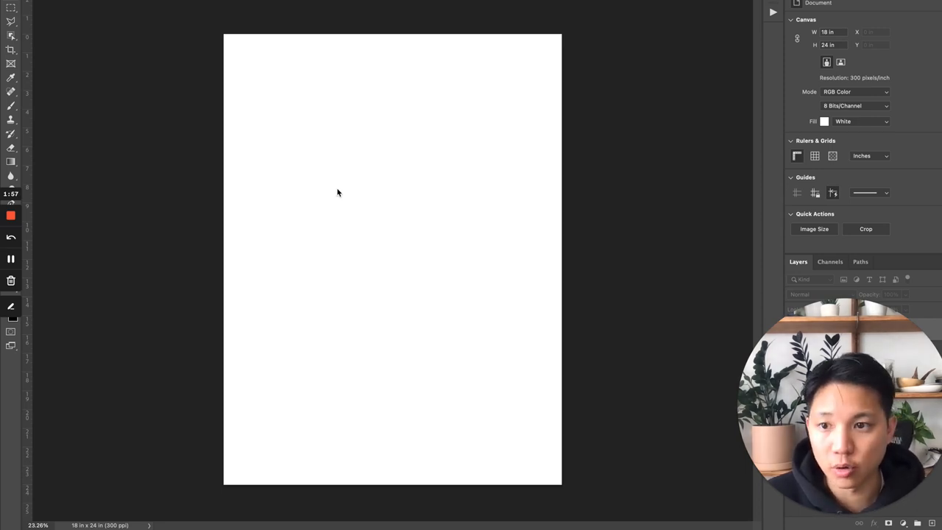
Step: Bring the Art_Abstract_set_II asset folder up over the blank canvas
{"action": "key", "text": "super+Tab"}
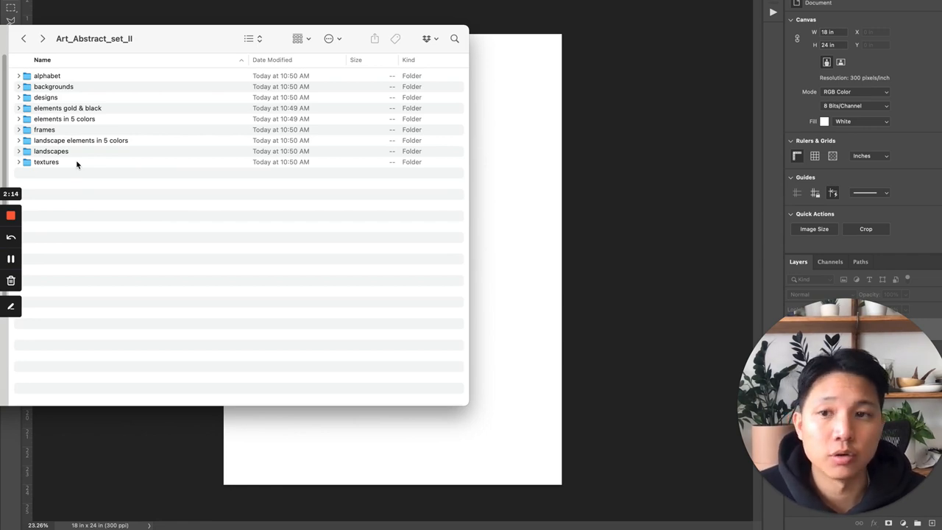
Step: Open the 'elements in 5 colors' folder and place element ivory 1.png onto the canvas
{"action": "double_click", "coordinate": [78, 121]}
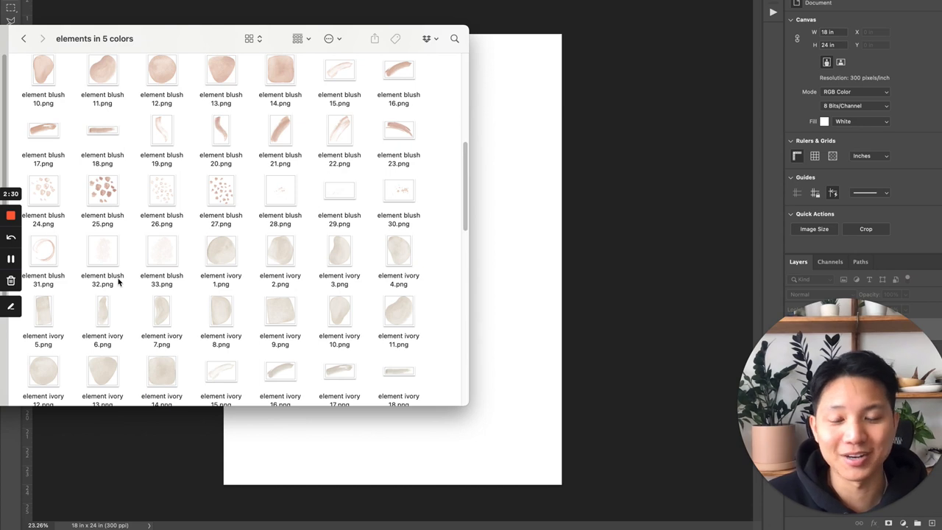
{"action": "scroll", "coordinate": [294, 221], "scroll_direction": "down", "scroll_amount": 2}
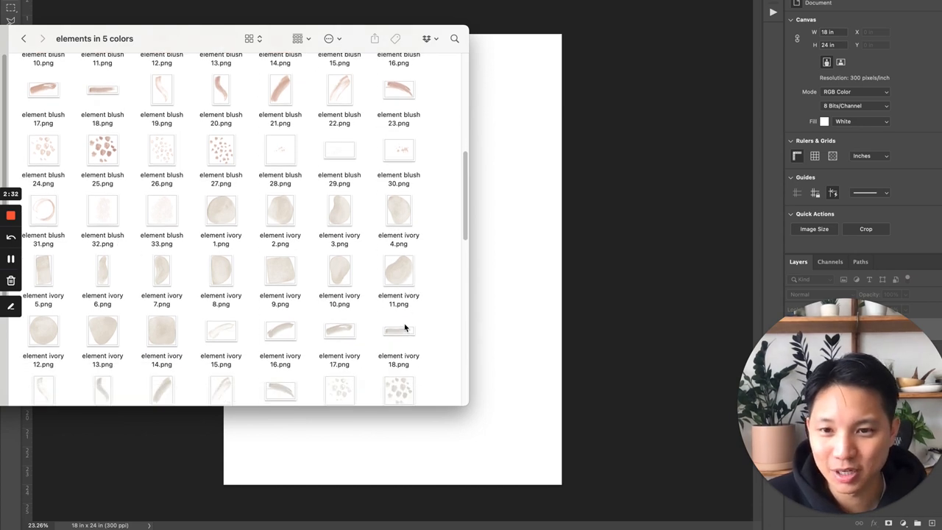
{"action": "scroll", "coordinate": [410, 322], "scroll_direction": "down", "scroll_amount": 1}
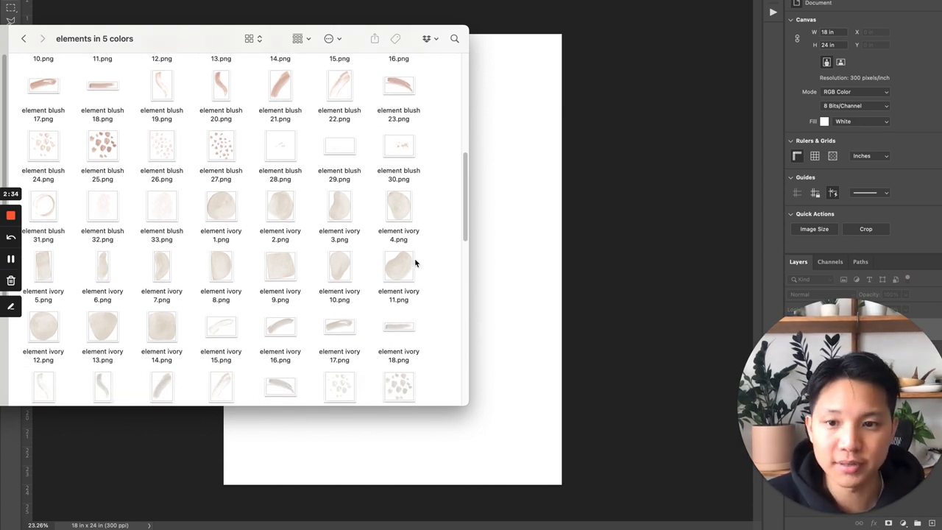
{"action": "scroll", "coordinate": [410, 260], "scroll_direction": "up", "scroll_amount": 3}
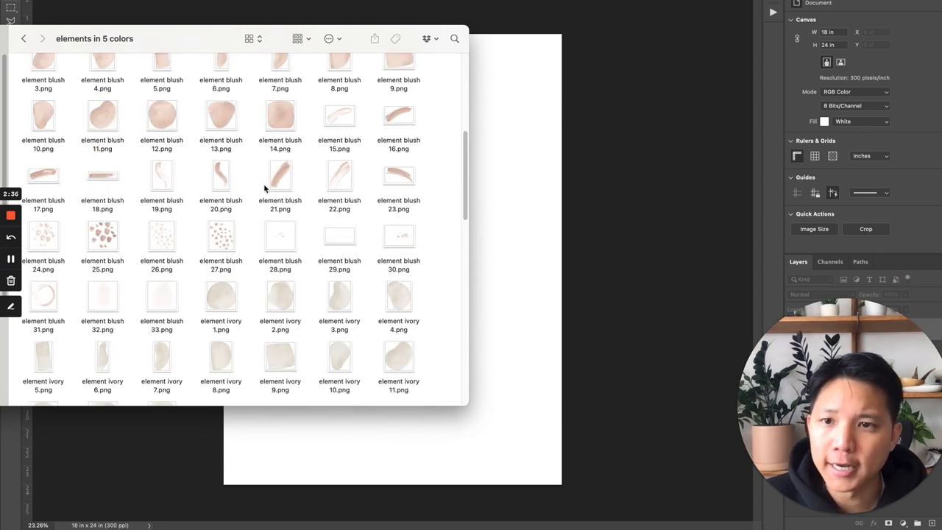
{"action": "scroll", "coordinate": [265, 188], "scroll_direction": "up", "scroll_amount": 1}
{"action": "scroll", "coordinate": [217, 179], "scroll_direction": "up", "scroll_amount": 5}
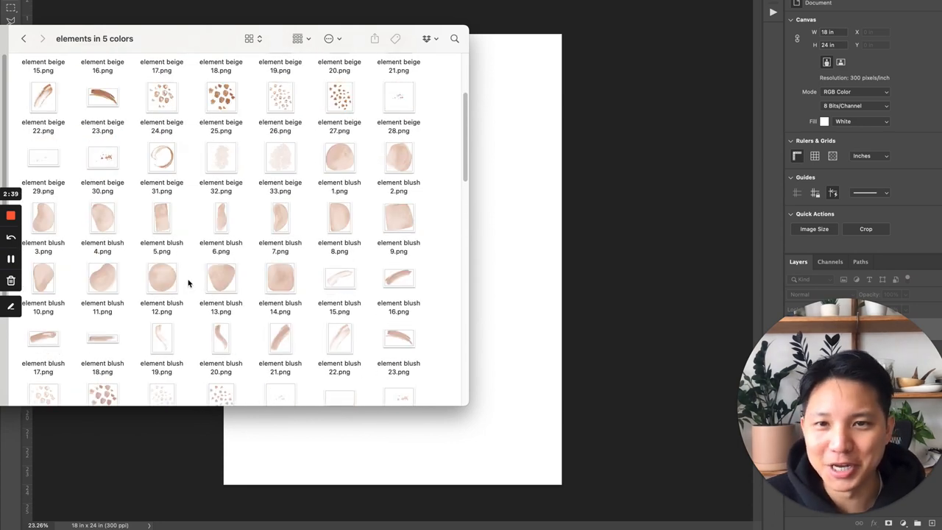
{"action": "scroll", "coordinate": [262, 198], "scroll_direction": "up", "scroll_amount": 3}
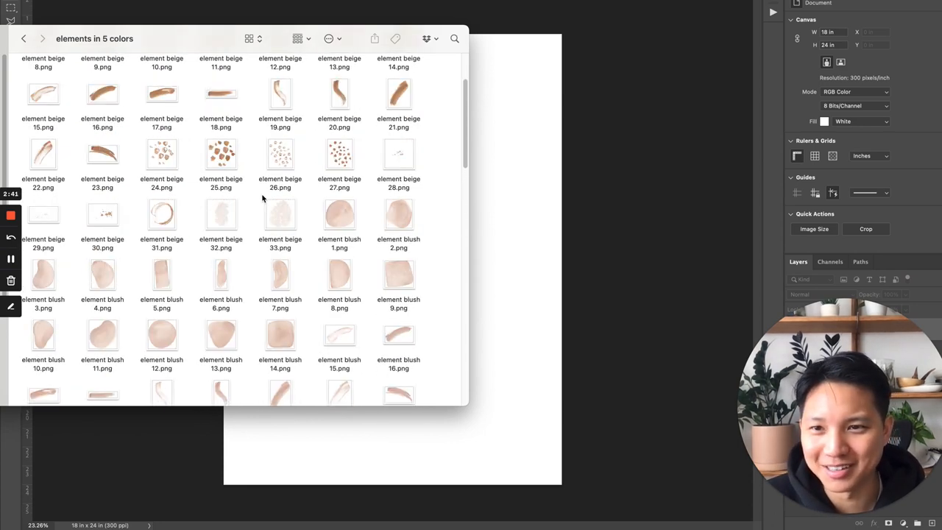
{"action": "scroll", "coordinate": [263, 197], "scroll_direction": "down", "scroll_amount": 1}
{"action": "scroll", "coordinate": [279, 309], "scroll_direction": "down", "scroll_amount": 3}
{"action": "scroll", "coordinate": [280, 309], "scroll_direction": "down", "scroll_amount": 2}
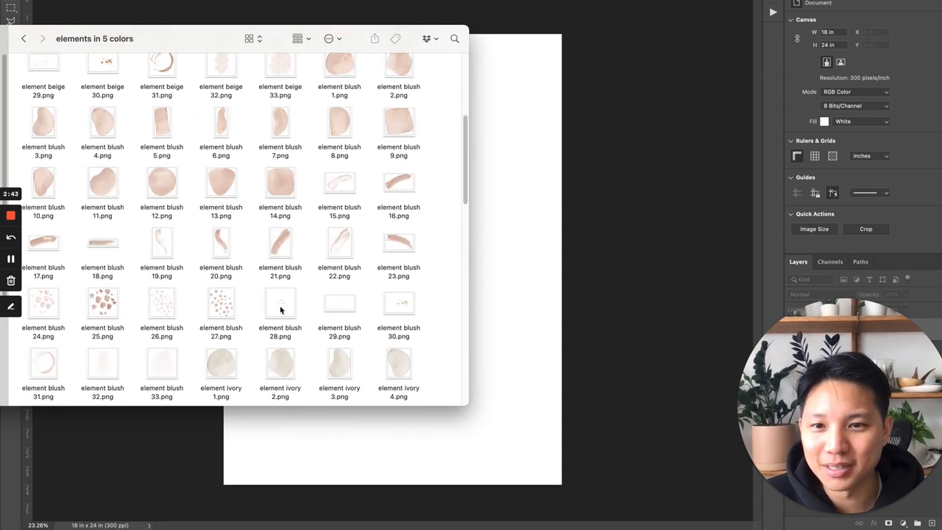
{"action": "scroll", "coordinate": [280, 309], "scroll_direction": "down", "scroll_amount": 3}
{"action": "scroll", "coordinate": [279, 309], "scroll_direction": "down", "scroll_amount": 2}
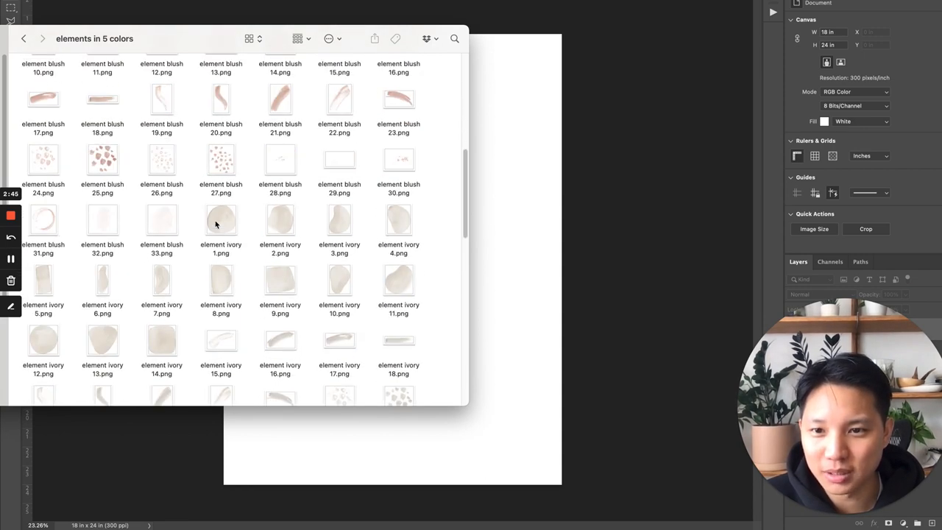
{"action": "left_click_drag", "start_coordinate": [216, 223], "coordinate": [537, 235]}
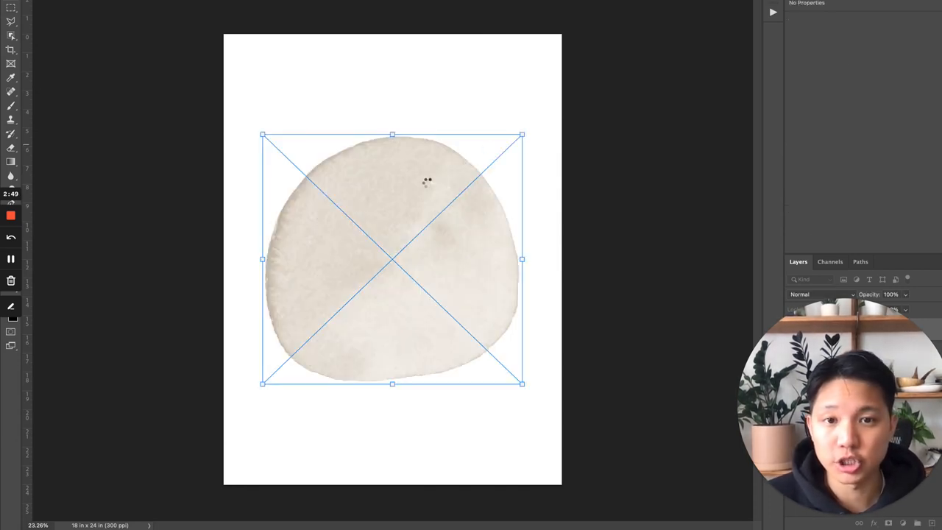
Step: Place the ivory blob at top right and add element ivory 7.png toward the left edge
{"action": "key", "text": "Return"}
{"action": "left_click_drag", "start_coordinate": [441, 195], "coordinate": [465, 126]}
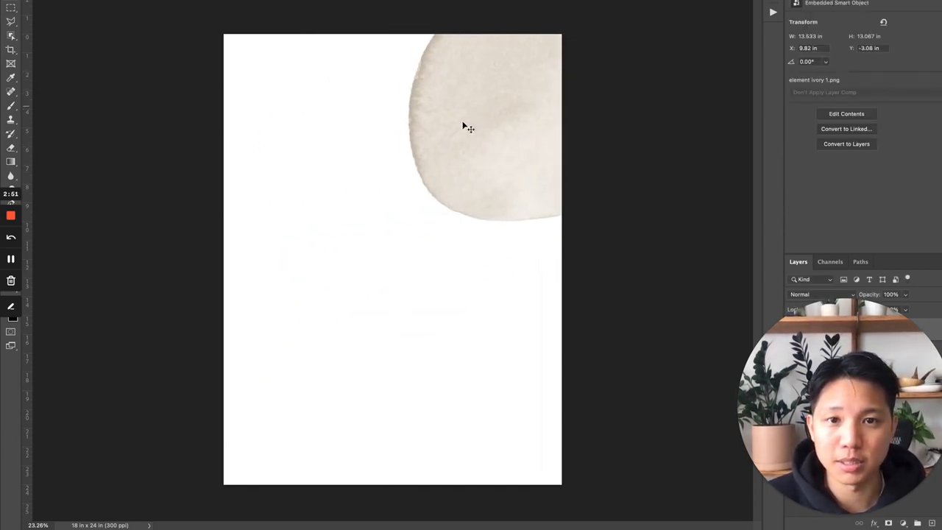
{"action": "key", "text": "super+Tab"}
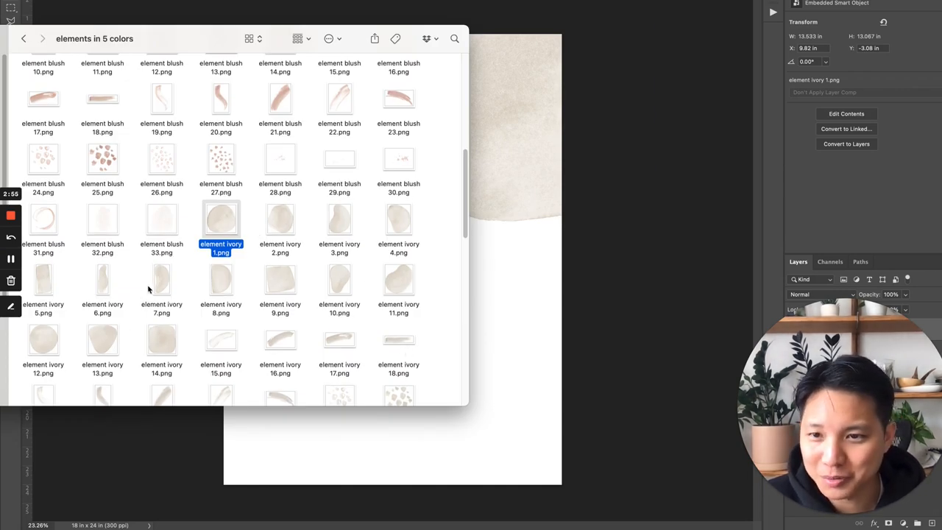
{"action": "left_click_drag", "start_coordinate": [149, 289], "coordinate": [482, 317]}
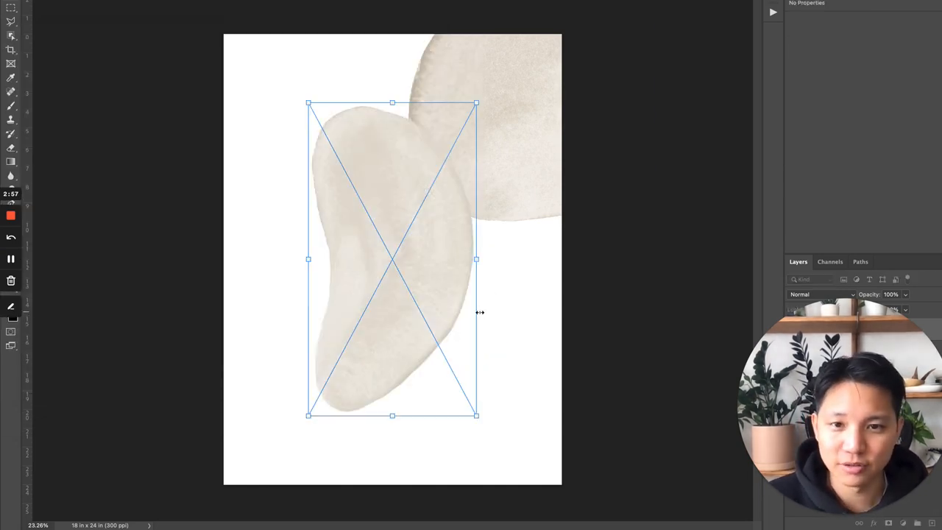
{"action": "key", "text": "Return"}
{"action": "left_click_drag", "start_coordinate": [330, 330], "coordinate": [243, 329]}
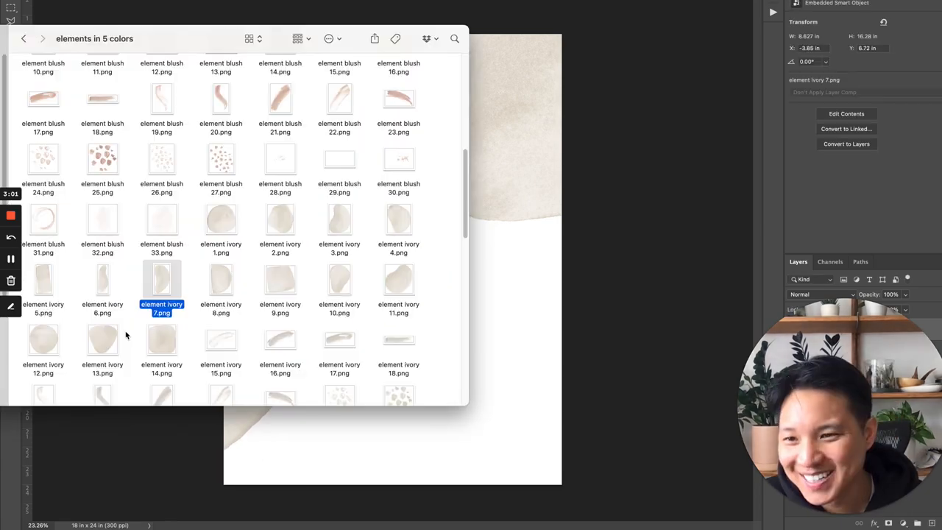
{"action": "scroll", "coordinate": [353, 279], "scroll_direction": "down", "scroll_amount": 1}
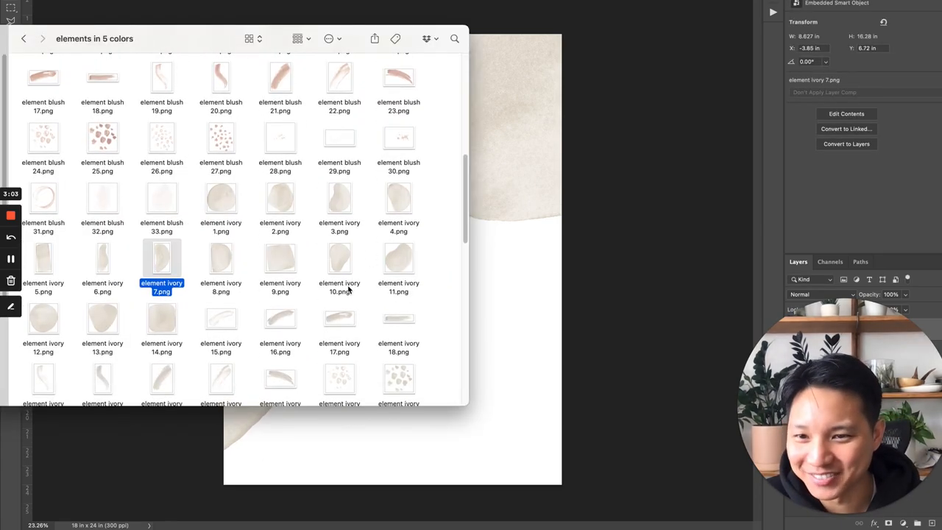
{"action": "scroll", "coordinate": [310, 290], "scroll_direction": "up", "scroll_amount": 3}
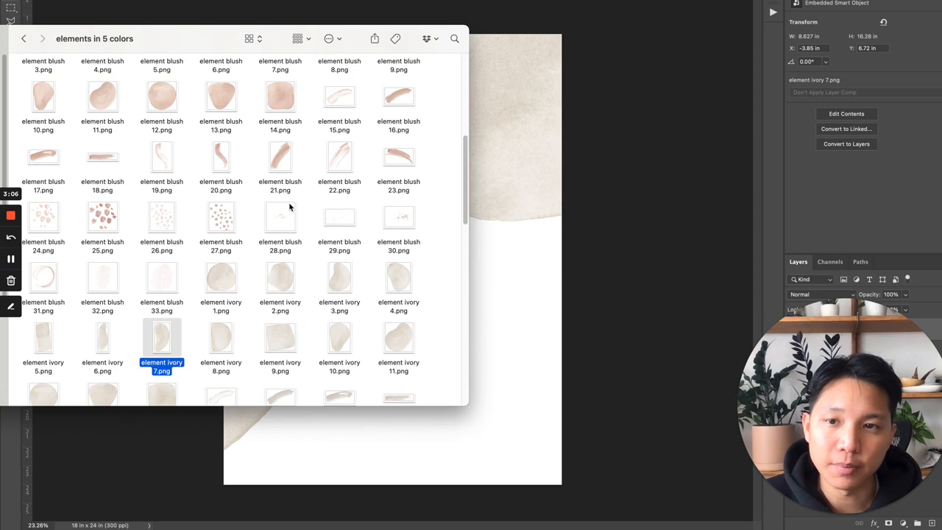
{"action": "scroll", "coordinate": [289, 208], "scroll_direction": "up", "scroll_amount": 2}
{"action": "scroll", "coordinate": [258, 195], "scroll_direction": "up", "scroll_amount": 2}
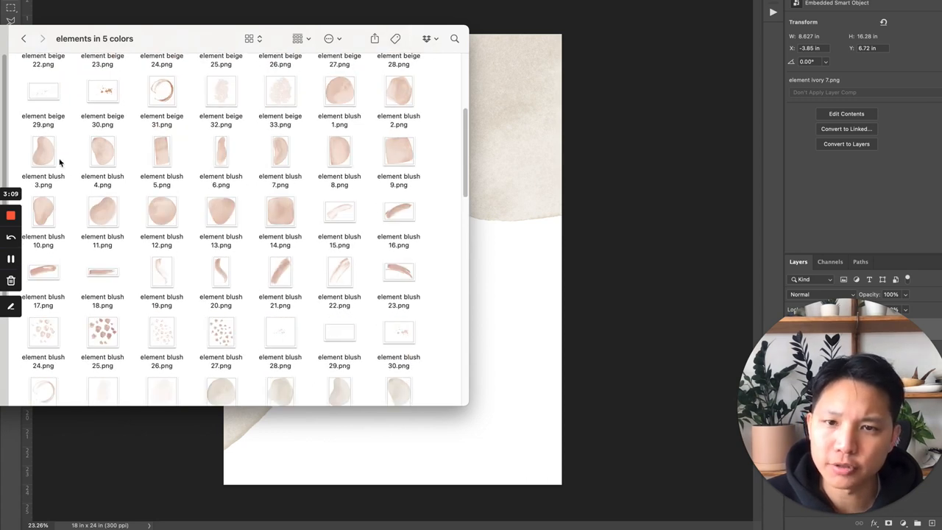
Step: Add element blush 2.png and position the pink blob at the lower right
{"action": "left_click", "coordinate": [399, 92]}
{"action": "left_click", "coordinate": [398, 215], "text": "super"}
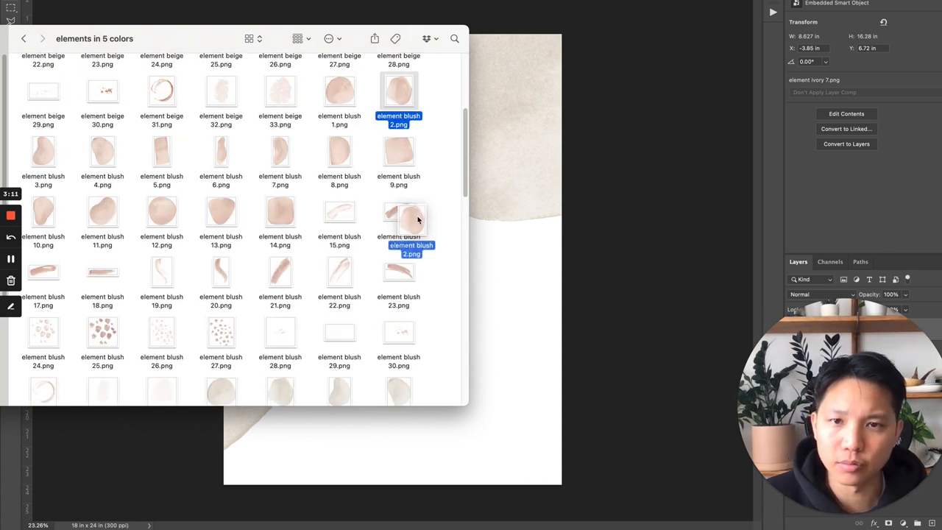
{"action": "left_click_drag", "start_coordinate": [398, 215], "coordinate": [462, 296]}
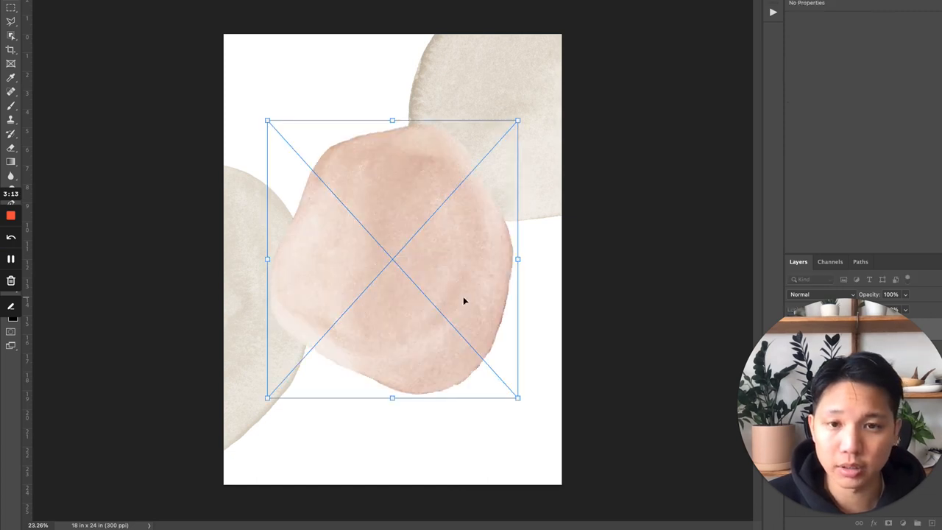
{"action": "key", "text": "Return"}
{"action": "mouse_move", "coordinate": [463, 296]}
{"action": "left_mouse_down"}
{"action": "mouse_move", "coordinate": [557, 373]}
{"action": "mouse_move", "coordinate": [568, 360]}
{"action": "left_mouse_up"}
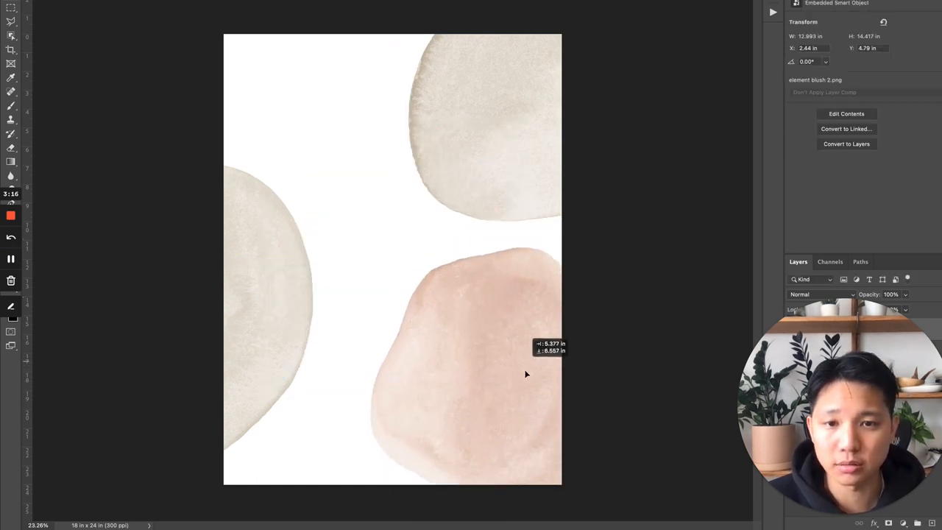
{"action": "left_click_drag", "start_coordinate": [338, 291], "coordinate": [421, 315]}
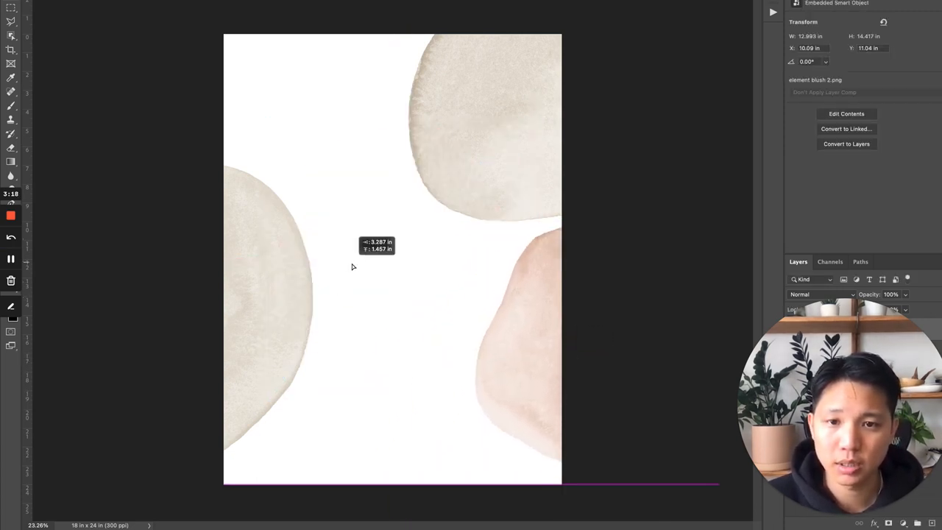
{"action": "key", "text": "super+Tab"}
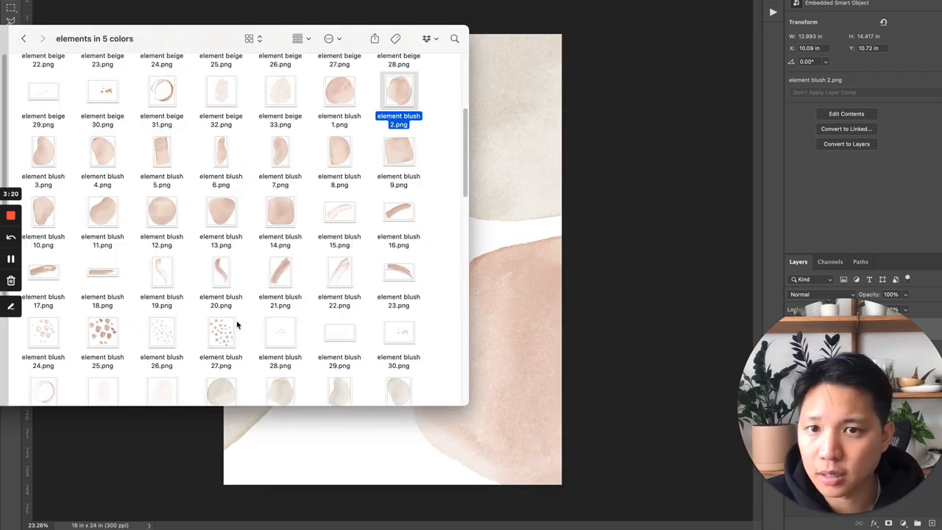
{"action": "scroll", "coordinate": [243, 317], "scroll_direction": "up", "scroll_amount": 5}
{"action": "scroll", "coordinate": [251, 313], "scroll_direction": "down", "scroll_amount": 4}
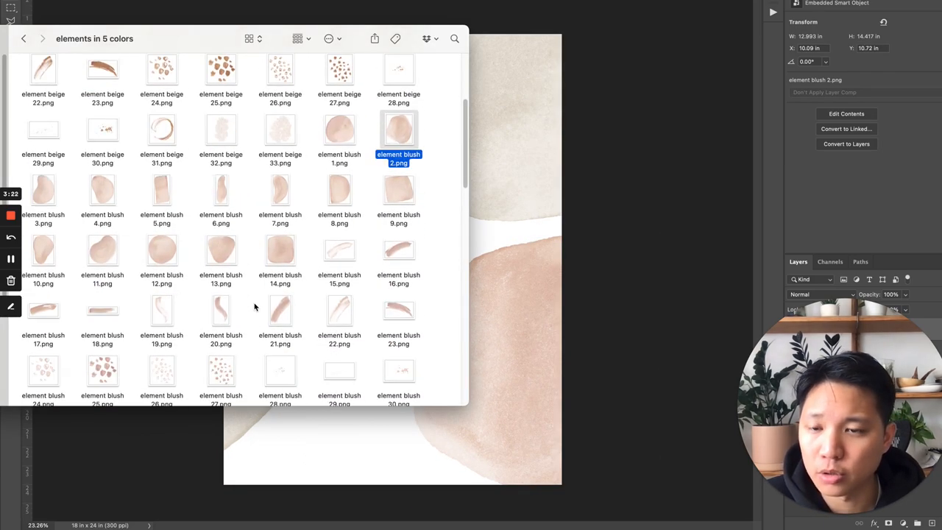
{"action": "scroll", "coordinate": [254, 306], "scroll_direction": "down", "scroll_amount": 5}
{"action": "scroll", "coordinate": [250, 312], "scroll_direction": "down", "scroll_amount": 5}
{"action": "scroll", "coordinate": [250, 317], "scroll_direction": "down", "scroll_amount": 4}
{"action": "scroll", "coordinate": [246, 323], "scroll_direction": "down", "scroll_amount": 4}
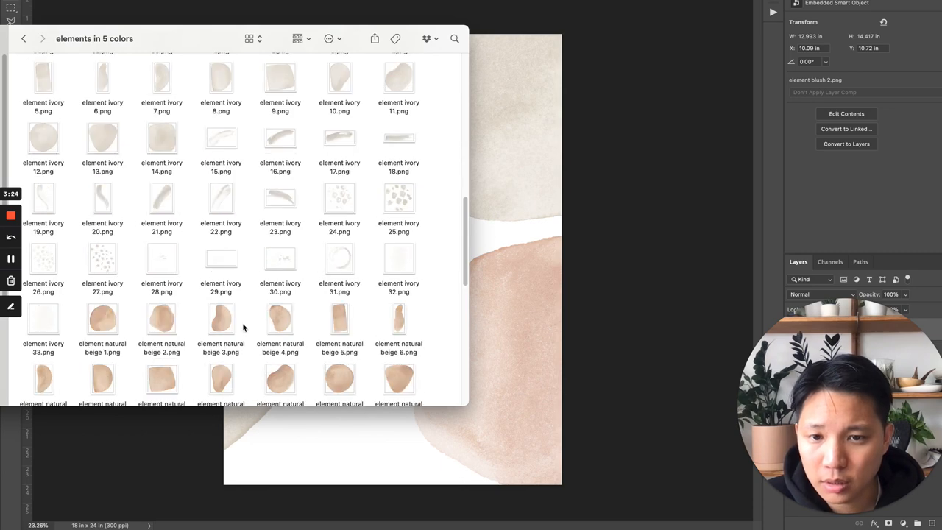
{"action": "scroll", "coordinate": [376, 369], "scroll_direction": "down", "scroll_amount": 3}
{"action": "scroll", "coordinate": [316, 346], "scroll_direction": "down", "scroll_amount": 3}
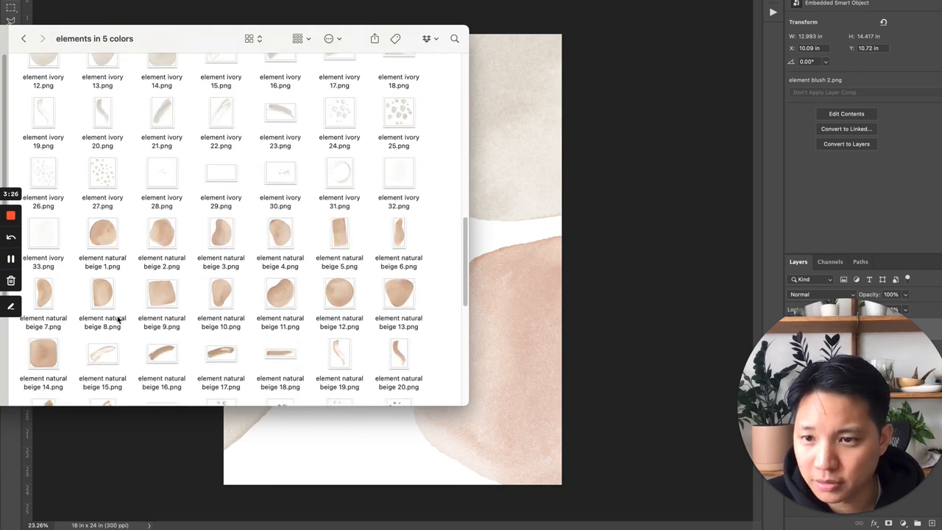
Step: Enlarge the left ivory shape and shift it up along the left edge
{"action": "left_click_drag", "start_coordinate": [42, 354], "coordinate": [372, 261]}
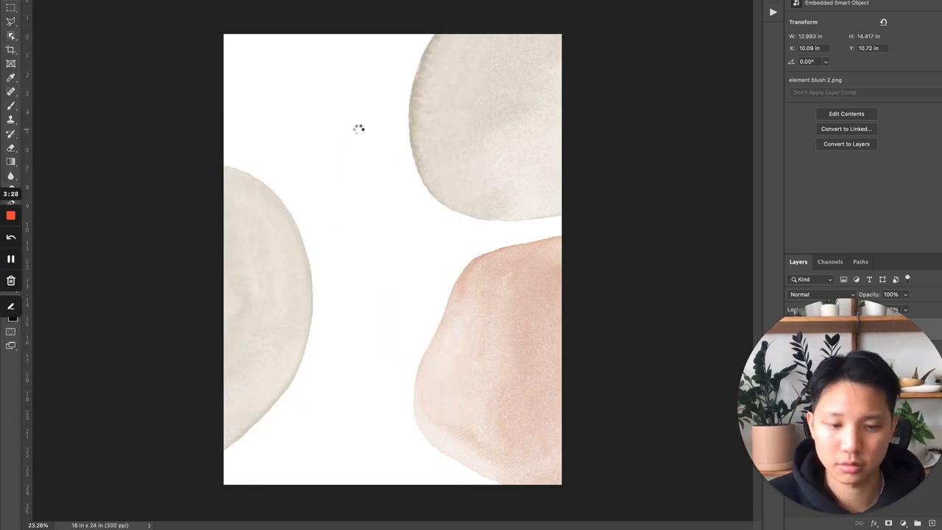
{"action": "key", "text": "Return"}
{"action": "mouse_move", "coordinate": [400, 223]}
{"action": "left_mouse_down"}
{"action": "mouse_move", "coordinate": [307, 510]}
{"action": "mouse_move", "coordinate": [356, 311]}
{"action": "left_mouse_up"}
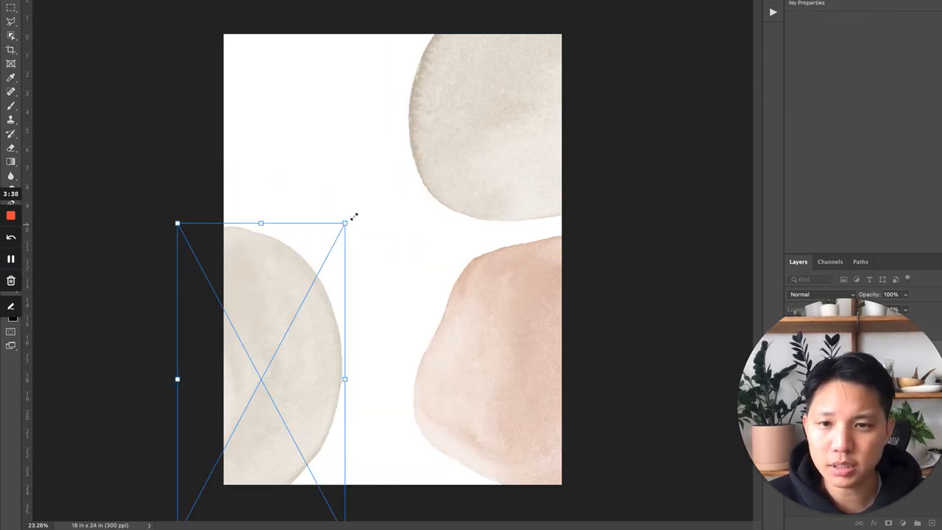
{"action": "left_click_drag", "start_coordinate": [353, 215], "coordinate": [388, 143]}
{"action": "mouse_move", "coordinate": [345, 309]}
{"action": "left_mouse_down"}
{"action": "mouse_move", "coordinate": [311, 357]}
{"action": "mouse_move", "coordinate": [300, 152]}
{"action": "left_mouse_up"}
{"action": "key", "text": "Return"}
{"action": "scroll", "coordinate": [437, 306], "scroll_direction": "down", "scroll_amount": 3}
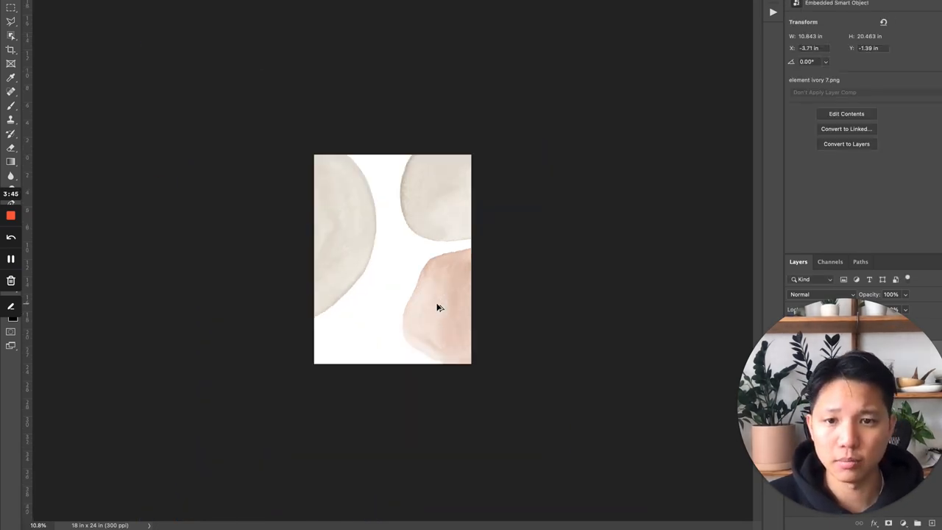
{"action": "scroll", "coordinate": [437, 306], "scroll_direction": "up", "scroll_amount": 3}
{"action": "scroll", "coordinate": [493, 156], "scroll_direction": "up", "scroll_amount": 8}
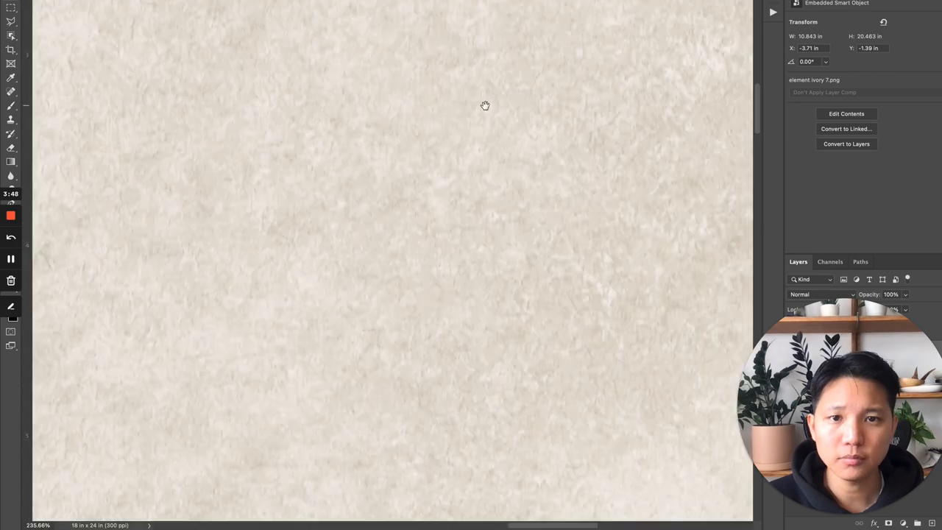
{"action": "left_click_drag", "start_coordinate": [448, 256], "coordinate": [460, 444]}
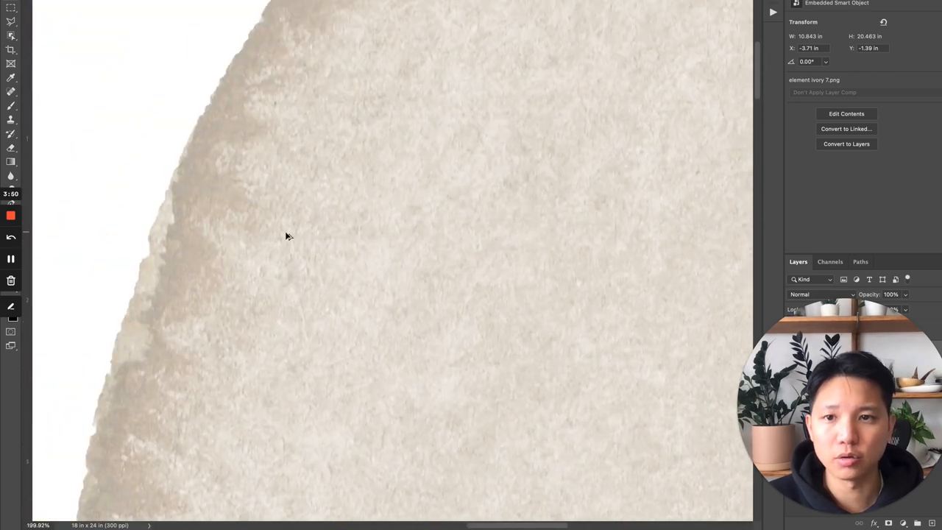
{"action": "scroll", "coordinate": [287, 235], "scroll_direction": "down", "scroll_amount": 3}
{"action": "scroll", "coordinate": [353, 295], "scroll_direction": "down", "scroll_amount": 3}
{"action": "scroll", "coordinate": [353, 294], "scroll_direction": "down", "scroll_amount": 3}
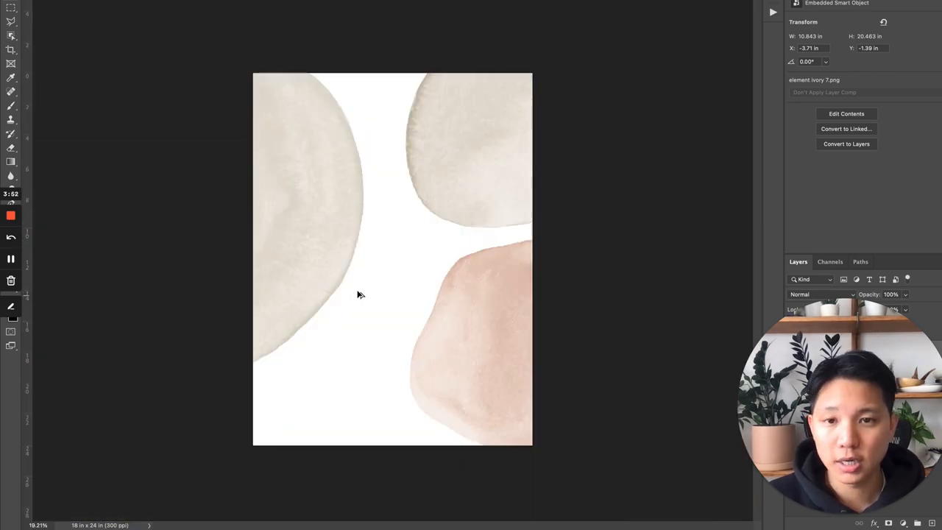
{"action": "scroll", "coordinate": [360, 287], "scroll_direction": "up", "scroll_amount": 1}
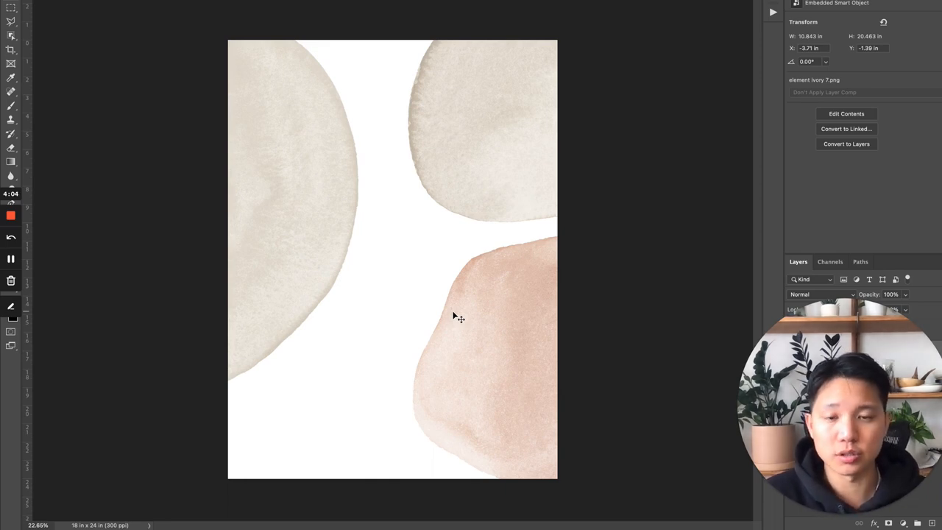
{"action": "scroll", "coordinate": [454, 316], "scroll_direction": "down", "scroll_amount": 5}
{"action": "scroll", "coordinate": [421, 316], "scroll_direction": "up", "scroll_amount": 6}
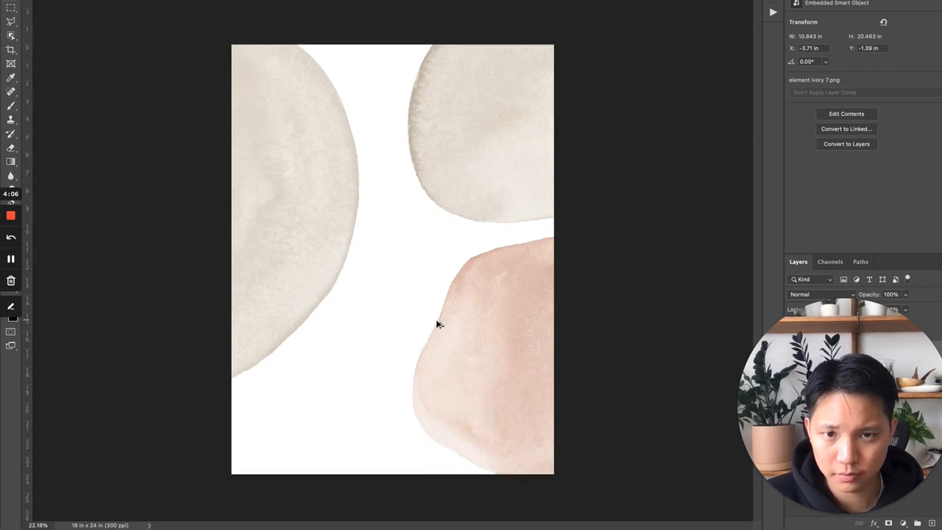
Step: Enlarge the pink blob with Free Transform and nudge the left ivory shape right
{"action": "left_click", "coordinate": [467, 342], "text": "ctrl"}
{"action": "key", "text": "ctrl+t"}
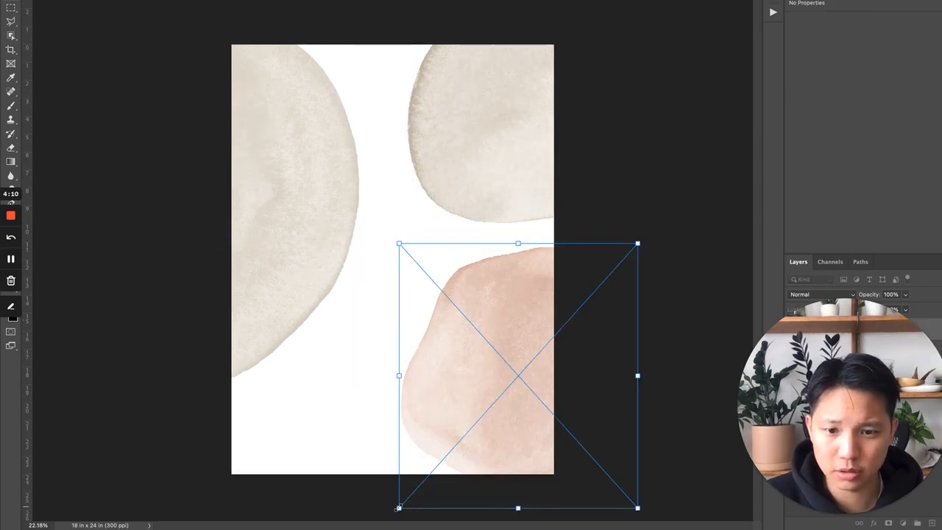
{"action": "left_click_drag", "start_coordinate": [399, 507], "coordinate": [366, 514]}
{"action": "key", "text": "Return"}
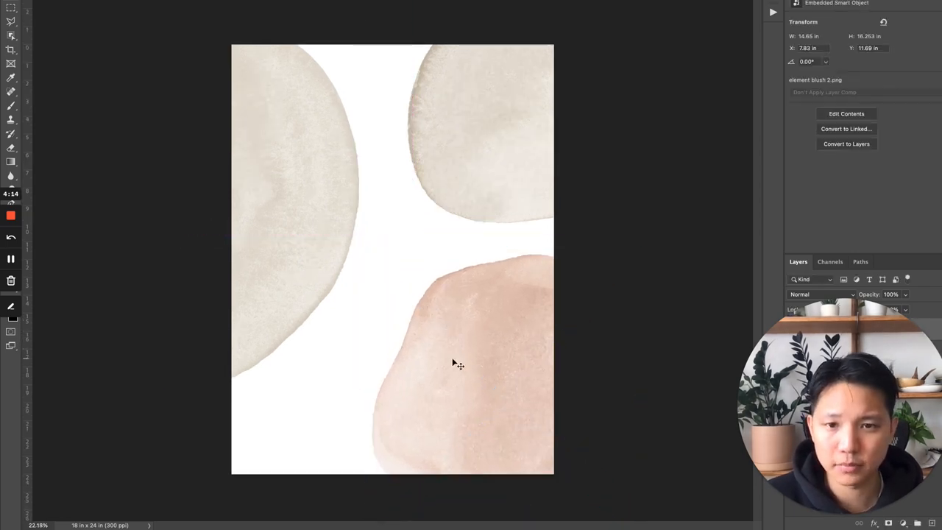
{"action": "scroll", "coordinate": [456, 363], "scroll_direction": "down", "scroll_amount": 2}
{"action": "scroll", "coordinate": [416, 346], "scroll_direction": "down", "scroll_amount": 1}
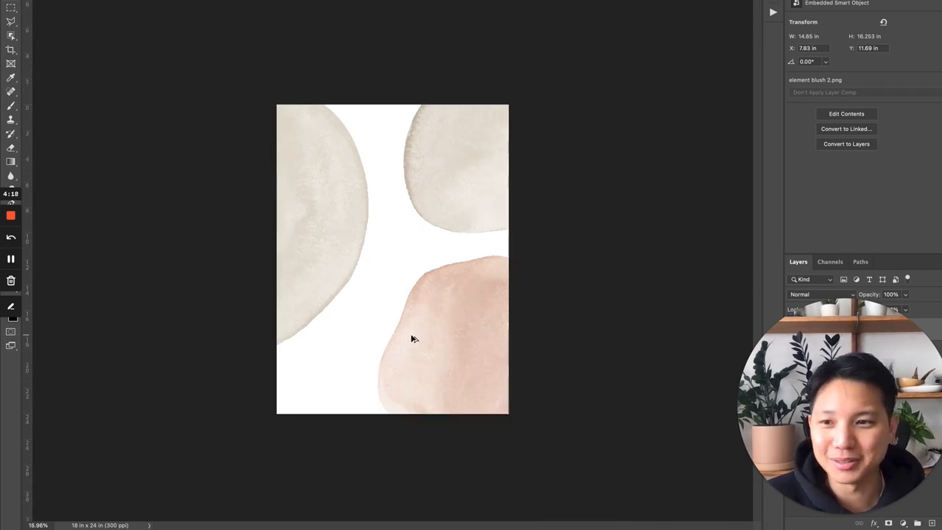
{"action": "scroll", "coordinate": [414, 338], "scroll_direction": "up", "scroll_amount": 1}
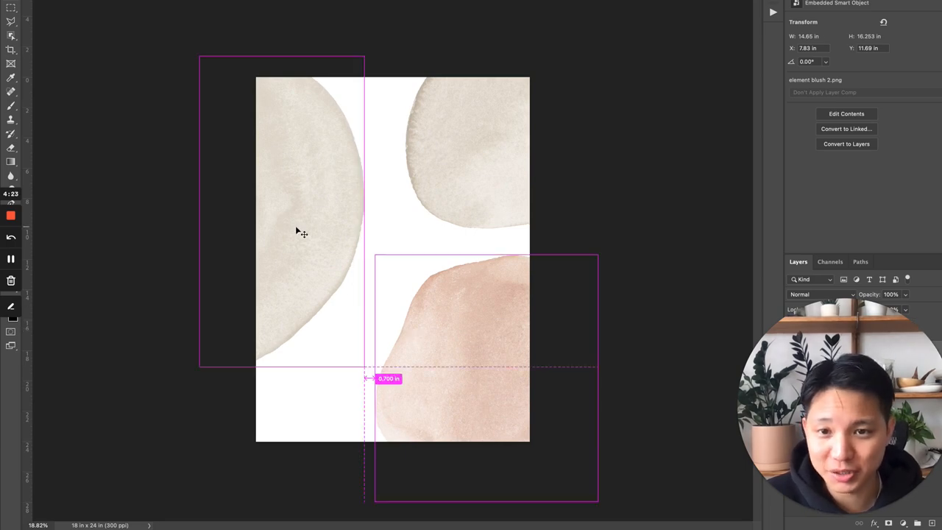
{"action": "mouse_move", "coordinate": [300, 227]}
{"action": "left_mouse_down"}
{"action": "mouse_move", "coordinate": [329, 213]}
{"action": "mouse_move", "coordinate": [346, 301]}
{"action": "left_mouse_up"}
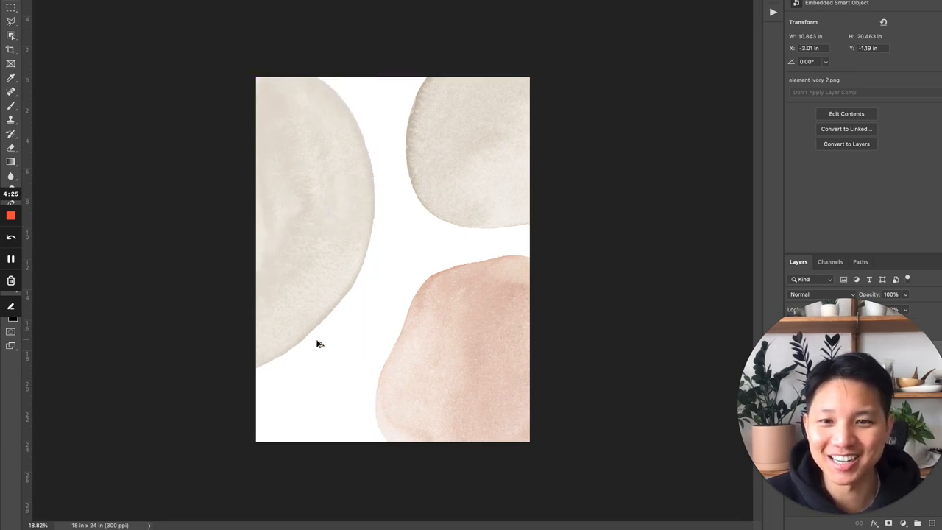
{"action": "scroll", "coordinate": [412, 317], "scroll_direction": "down", "scroll_amount": 3}
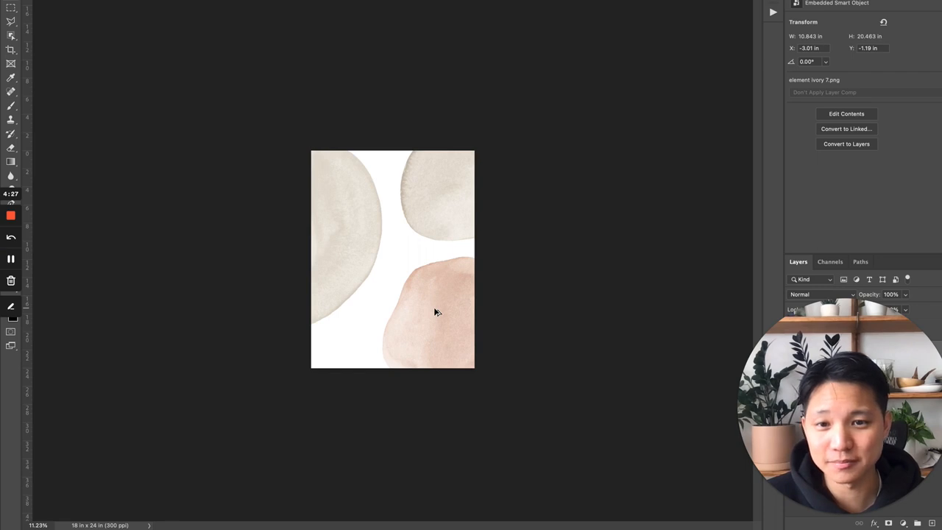
{"action": "key", "text": "super+Tab"}
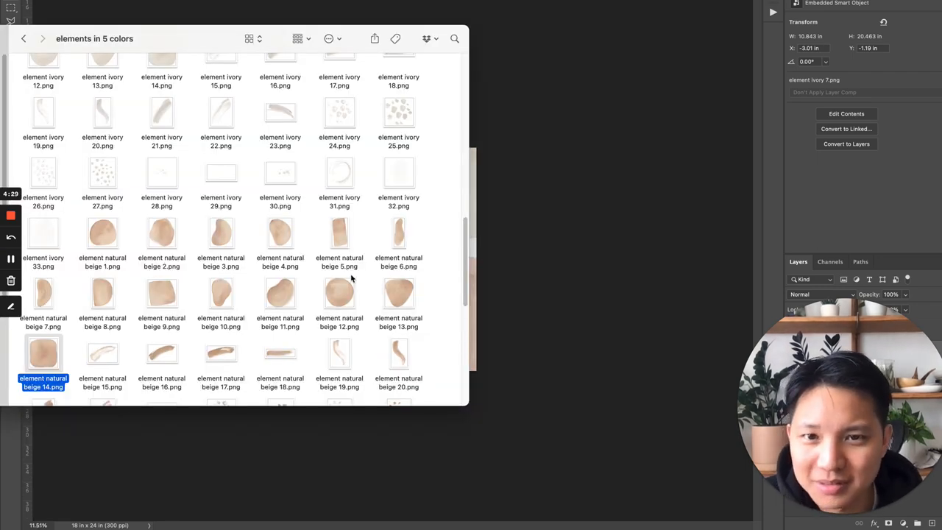
{"action": "scroll", "coordinate": [220, 280], "scroll_direction": "down", "scroll_amount": 2}
{"action": "scroll", "coordinate": [221, 295], "scroll_direction": "down", "scroll_amount": 1}
{"action": "left_click", "coordinate": [221, 371]}
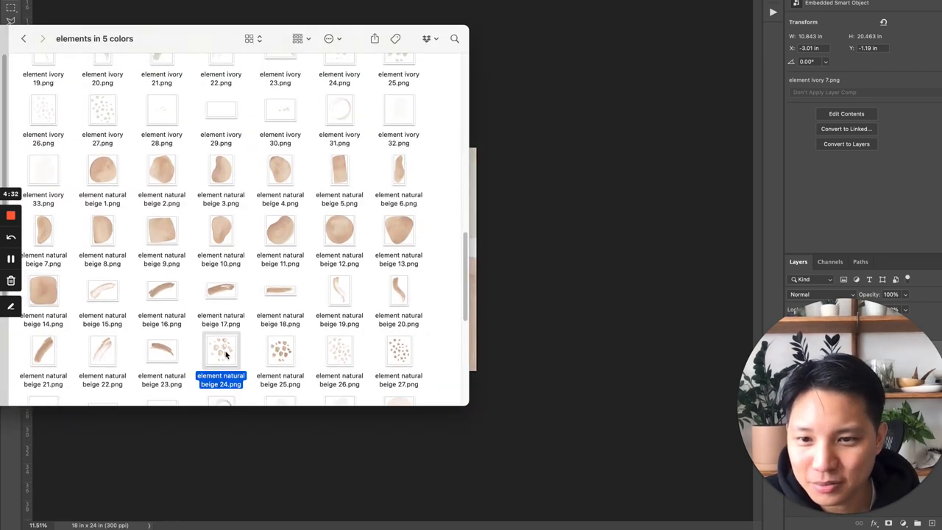
{"action": "scroll", "coordinate": [280, 331], "scroll_direction": "down", "scroll_amount": 1}
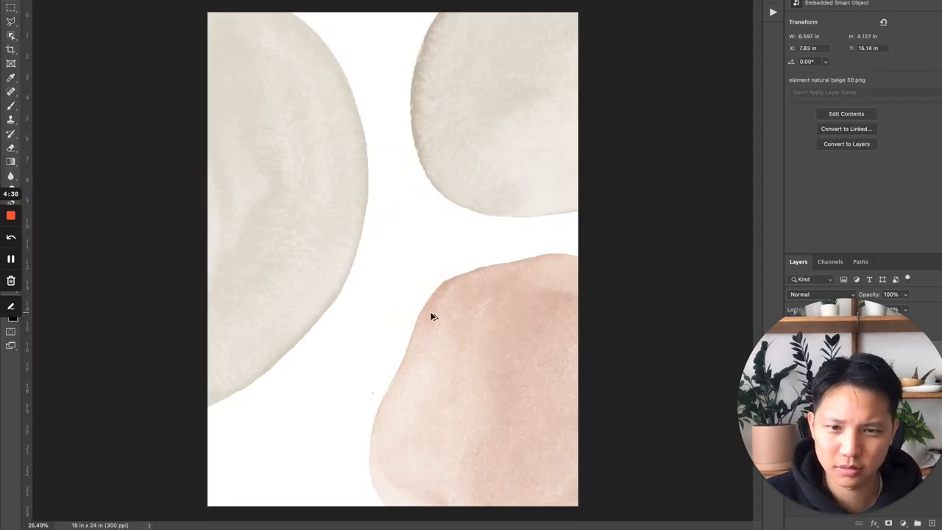
{"action": "left_click_drag", "start_coordinate": [324, 285], "coordinate": [272, 349]}
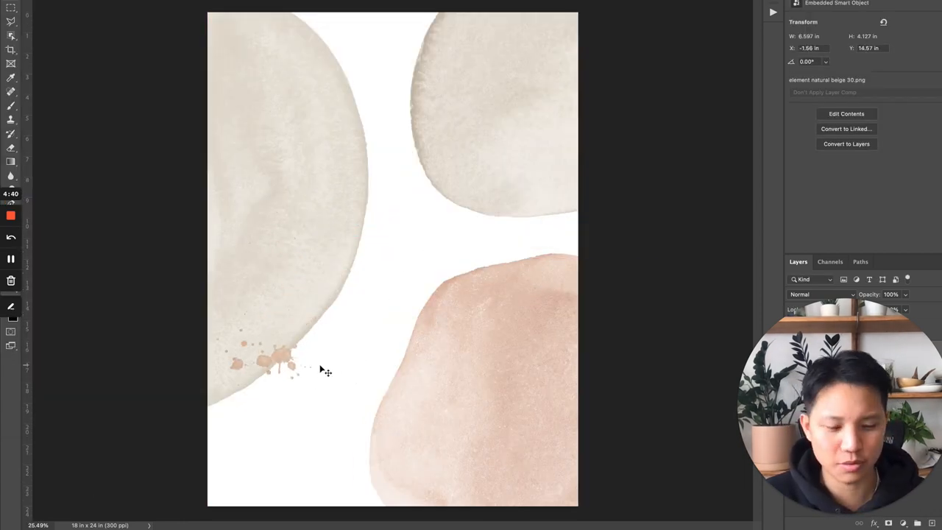
{"action": "key", "text": "Delete"}
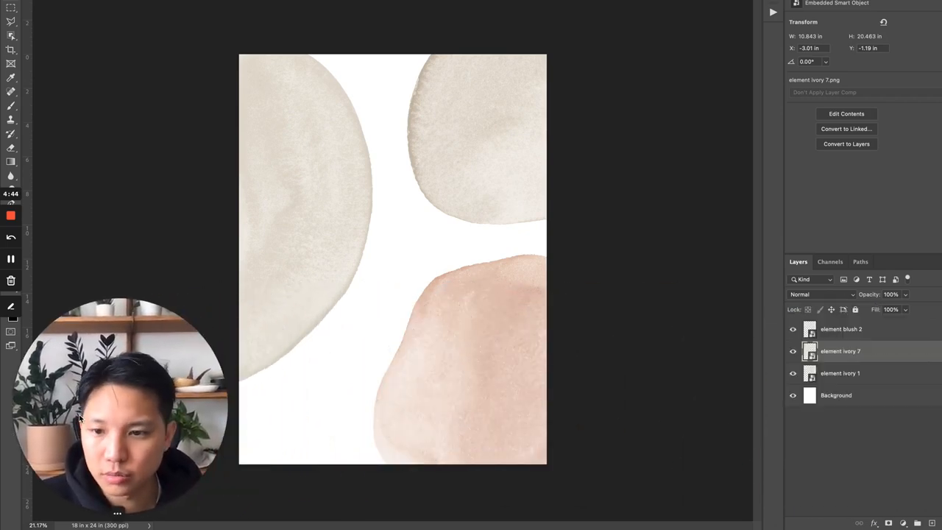
Step: Compare the blush shape's visibility and bring up its layer blending options
{"action": "left_click", "coordinate": [873, 331]}
{"action": "left_click", "coordinate": [863, 367]}
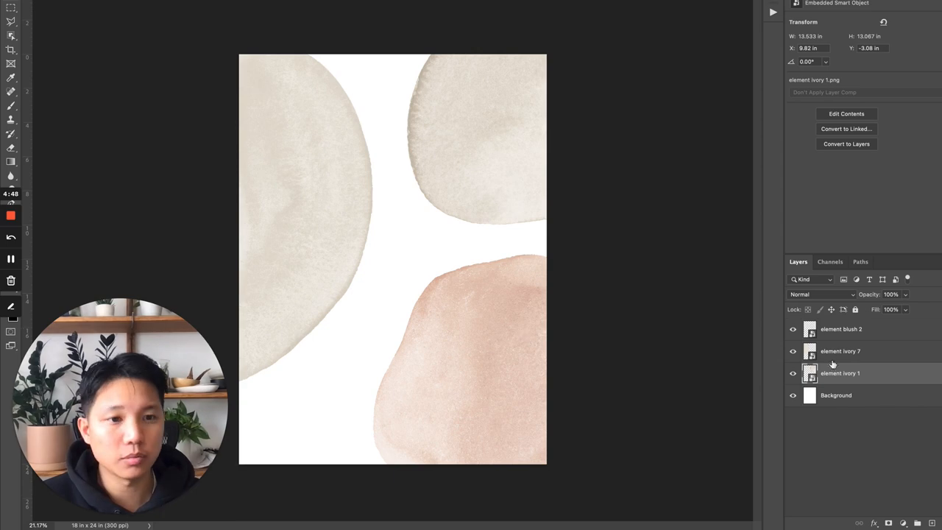
{"action": "left_click", "coordinate": [841, 329]}
{"action": "left_click", "coordinate": [793, 329]}
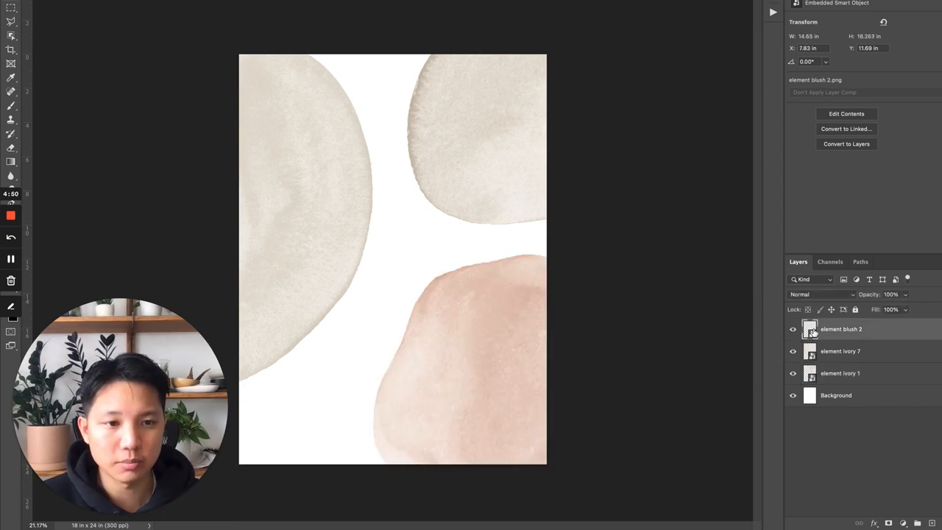
{"action": "right_click", "coordinate": [841, 329]}
{"action": "left_click", "coordinate": [863, 7]}
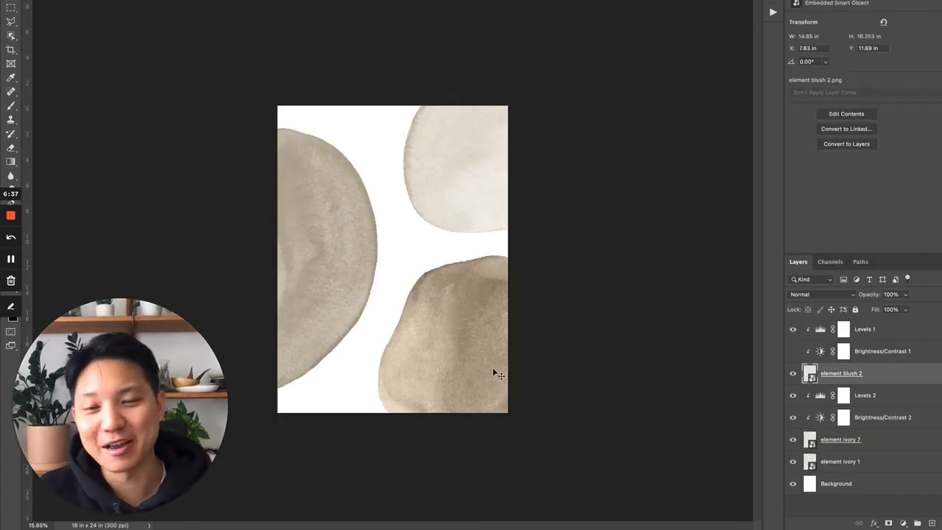
{"action": "scroll", "coordinate": [493, 367], "scroll_direction": "up", "scroll_amount": 1}
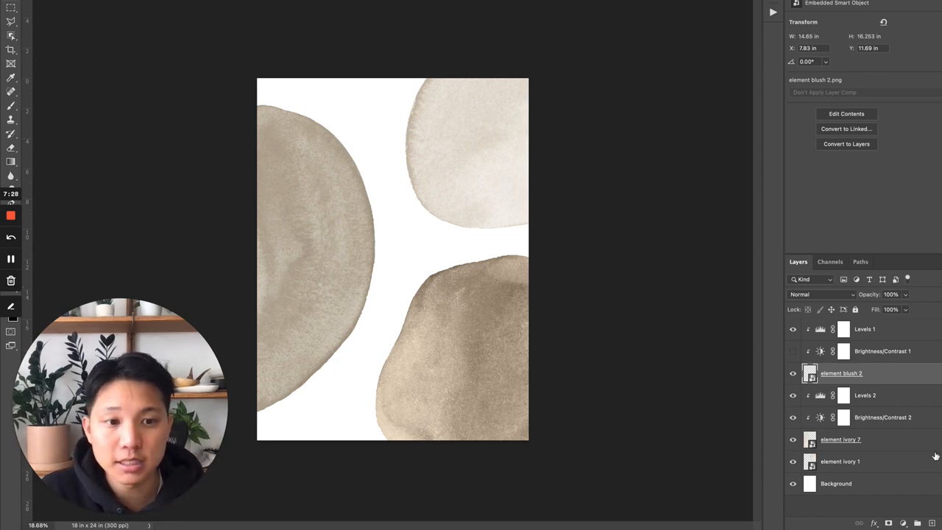
Step: Switch from Photoshop to the Creative Market page in the browser
{"action": "key", "text": "super+Tab"}
{"action": "key", "text": "Tab"}
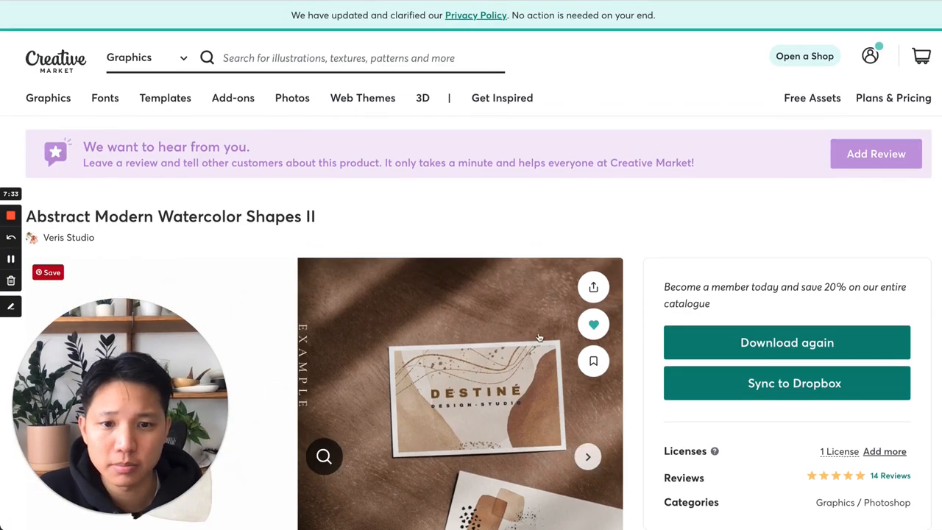
{"action": "scroll", "coordinate": [371, 243], "scroll_direction": "down", "scroll_amount": 5}
{"action": "scroll", "coordinate": [372, 248], "scroll_direction": "down", "scroll_amount": 5}
{"action": "scroll", "coordinate": [371, 248], "scroll_direction": "down", "scroll_amount": 10}
{"action": "scroll", "coordinate": [371, 248], "scroll_direction": "down", "scroll_amount": 10}
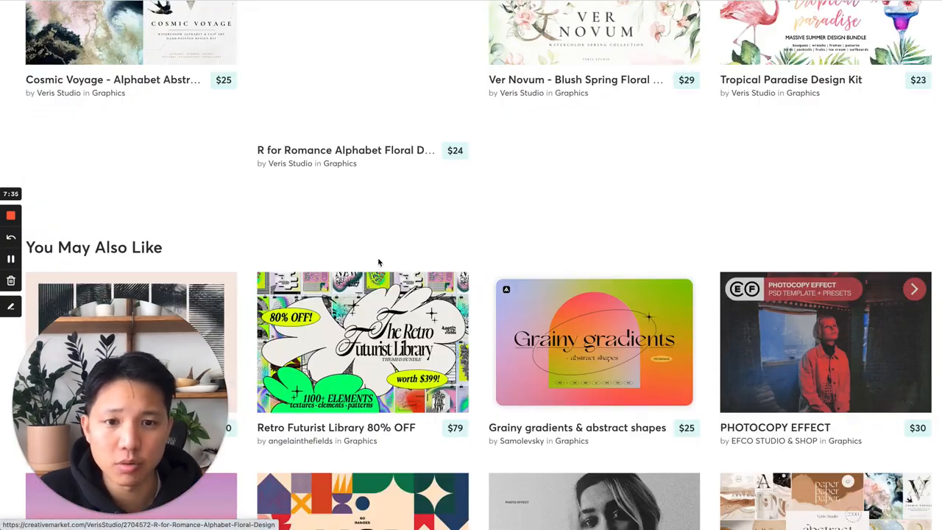
{"action": "scroll", "coordinate": [378, 261], "scroll_direction": "down", "scroll_amount": 8}
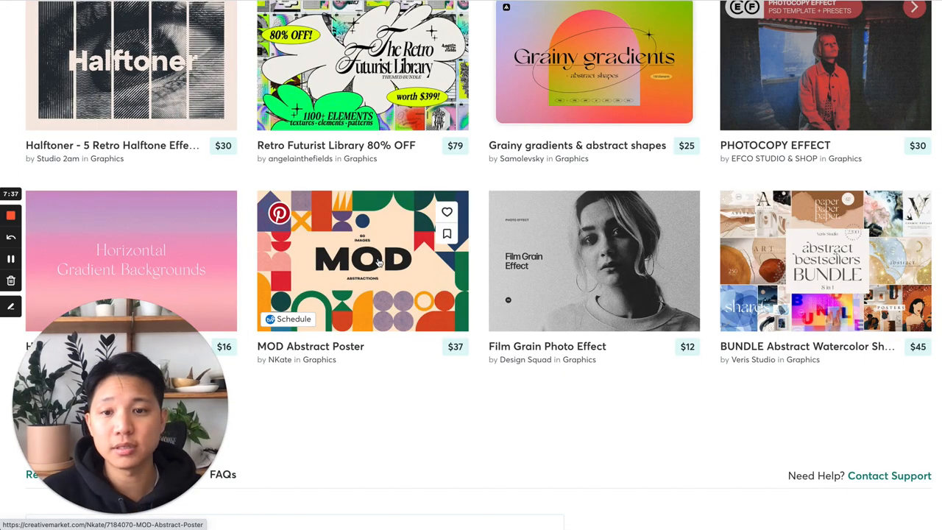
Step: Return from the browser to the poster document in Photoshop
{"action": "key", "text": "super+Tab"}
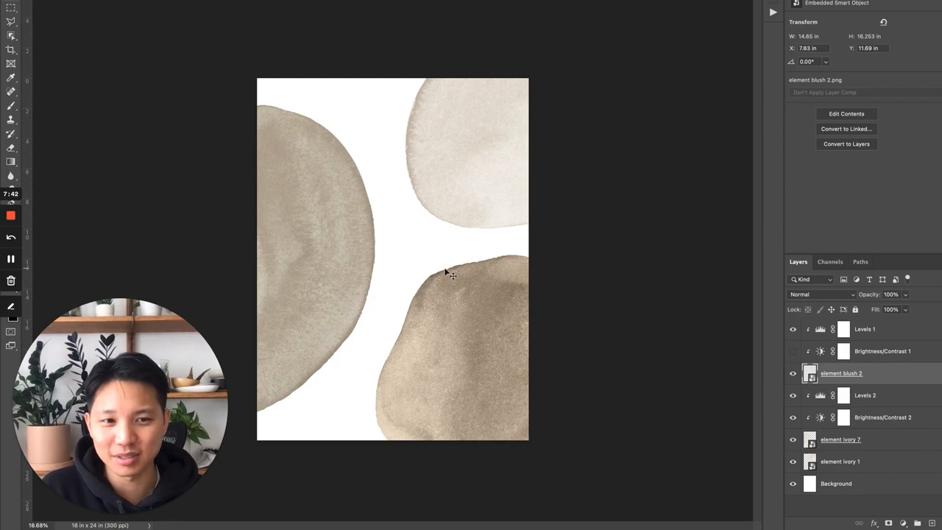
Step: Switch to the browser and back, then compare the blush shape with and without Levels
{"action": "key", "text": "super+Tab"}
{"action": "scroll", "coordinate": [741, 380], "scroll_direction": "up", "scroll_amount": 1}
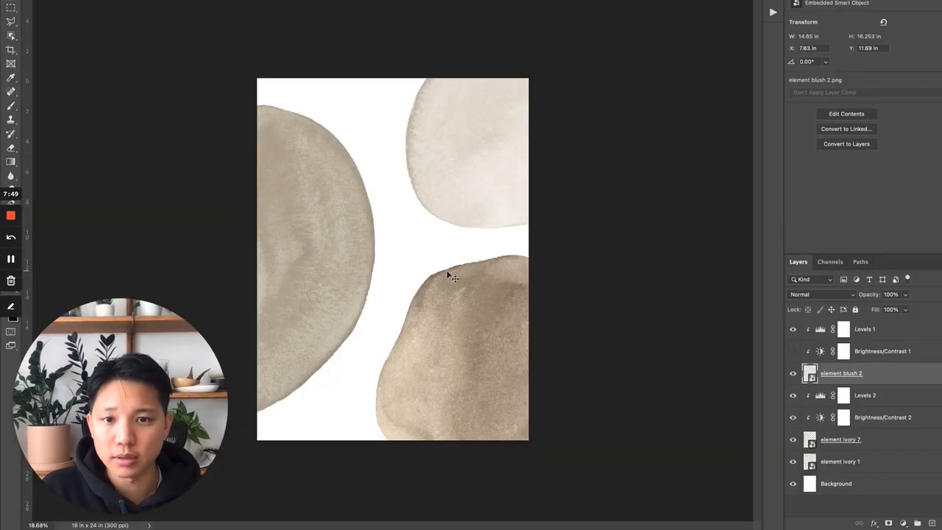
{"action": "left_click", "coordinate": [792, 330]}
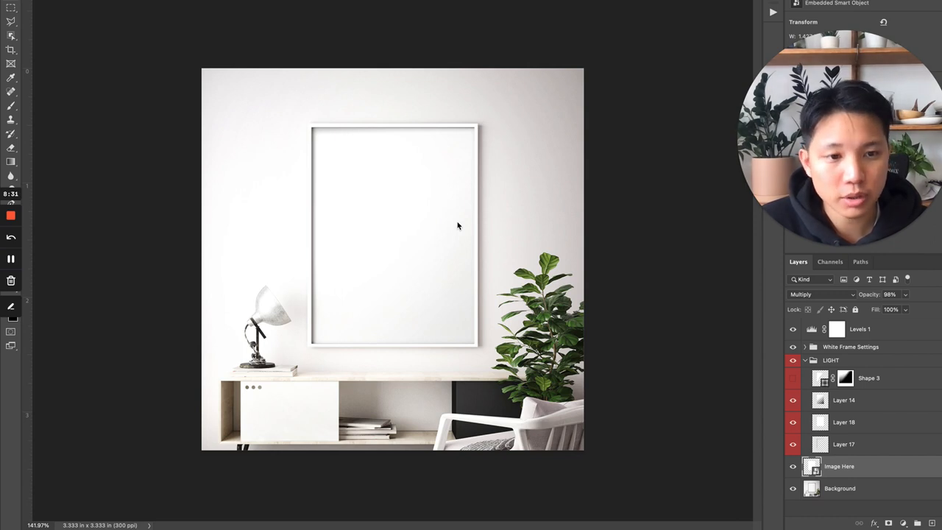
Step: Open the mockup's Image Here smart object from the LIGHT group for editing
{"action": "left_click", "coordinate": [842, 360]}
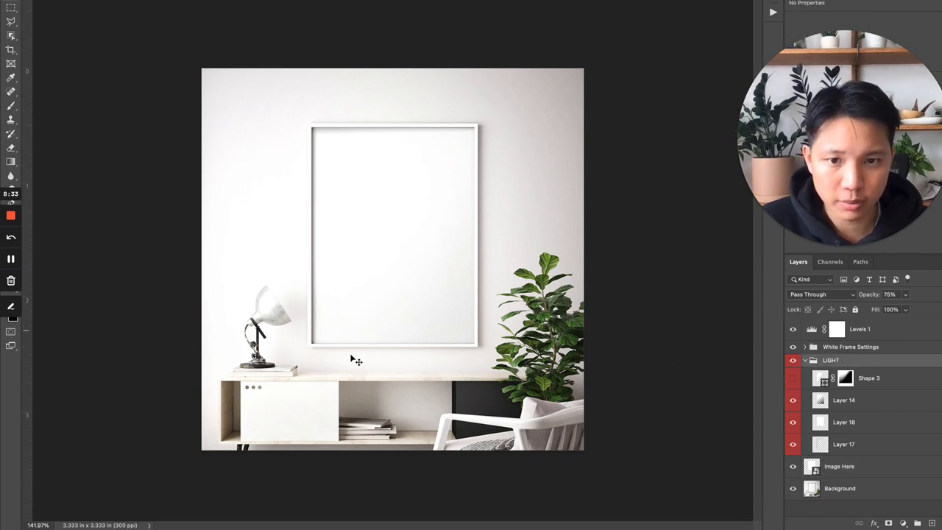
{"action": "left_click", "coordinate": [839, 467]}
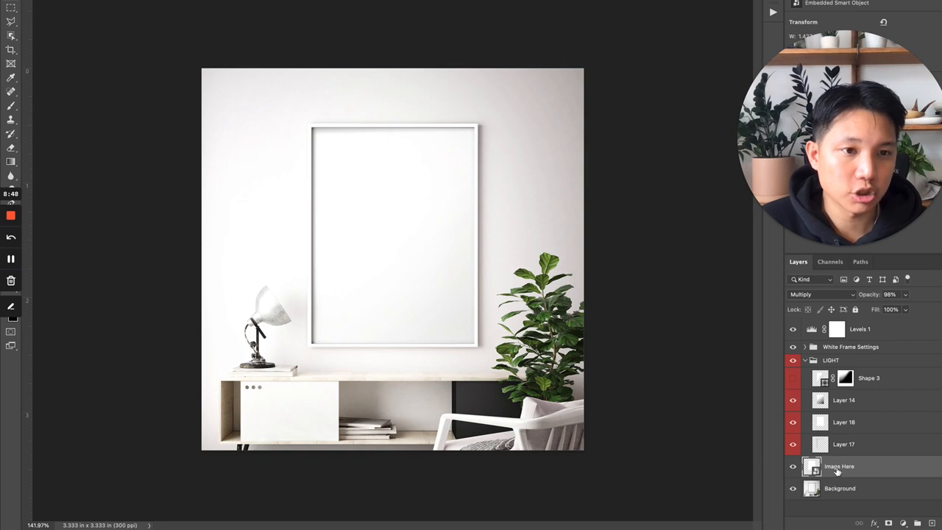
{"action": "double_click", "coordinate": [812, 467]}
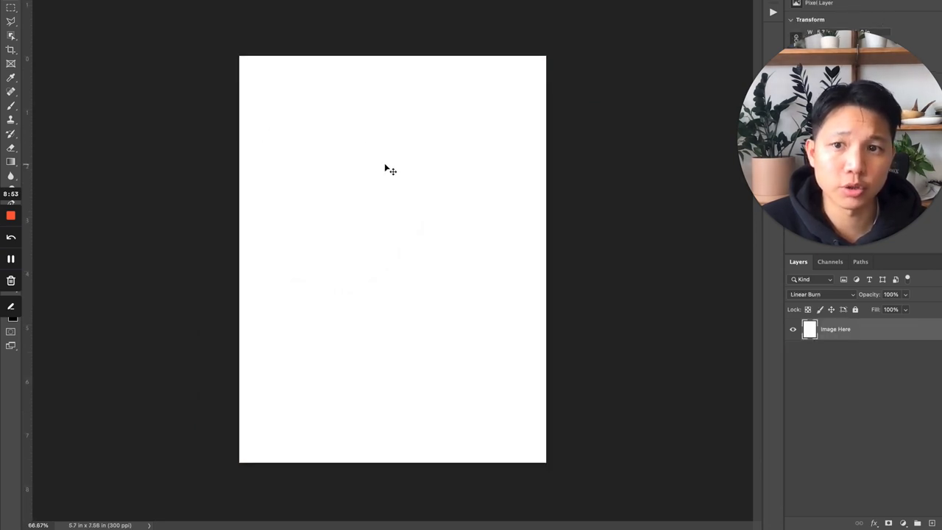
Step: Place Art Example.jpg from Finder into the Image Here smart object, commit it and close the document
{"action": "key", "text": "super+Tab"}
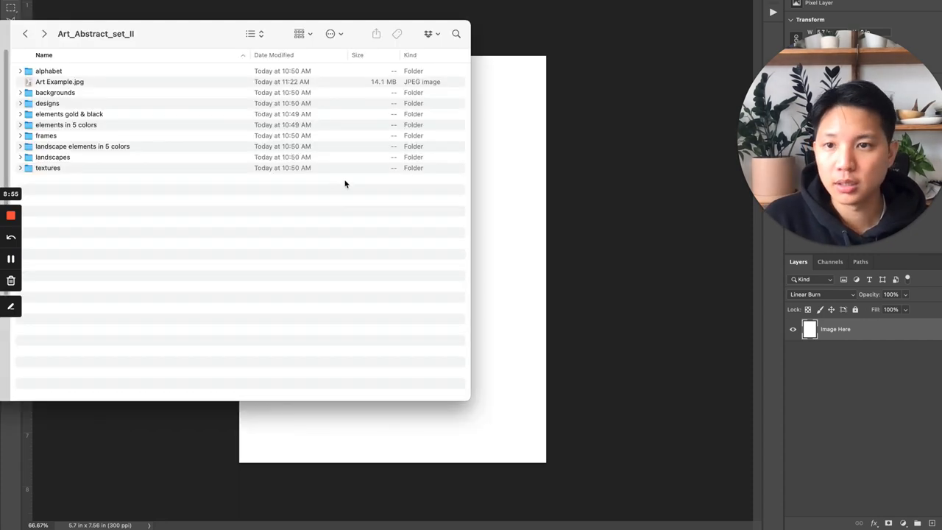
{"action": "left_click", "coordinate": [45, 82]}
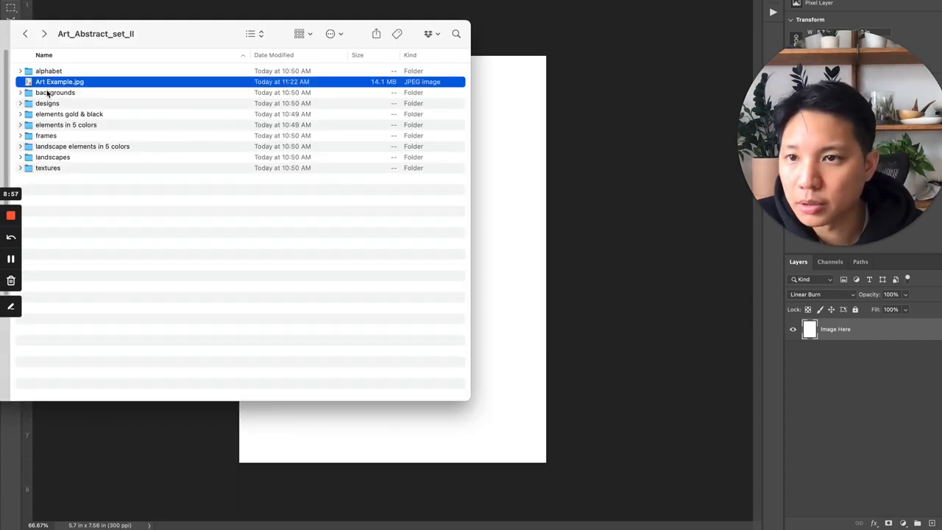
{"action": "left_click_drag", "start_coordinate": [45, 82], "coordinate": [364, 227]}
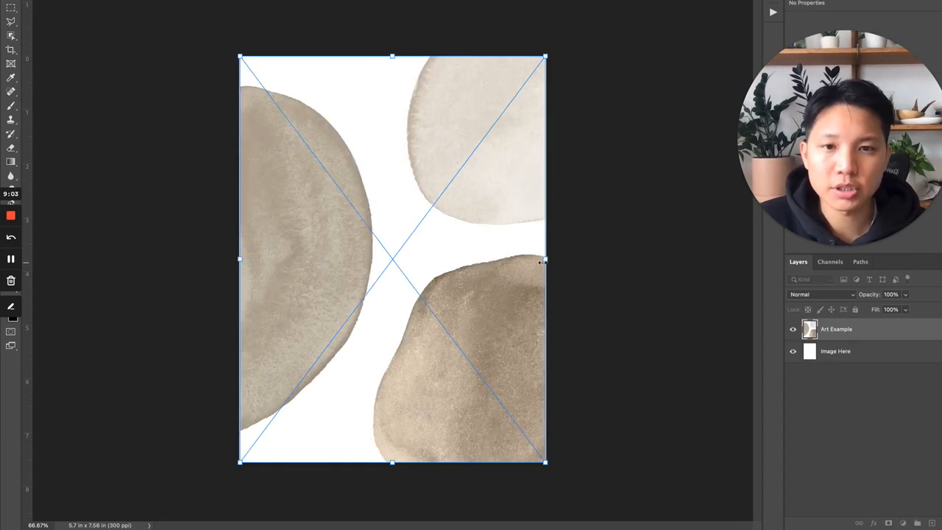
{"action": "scroll", "coordinate": [542, 262], "scroll_direction": "up", "scroll_amount": 3}
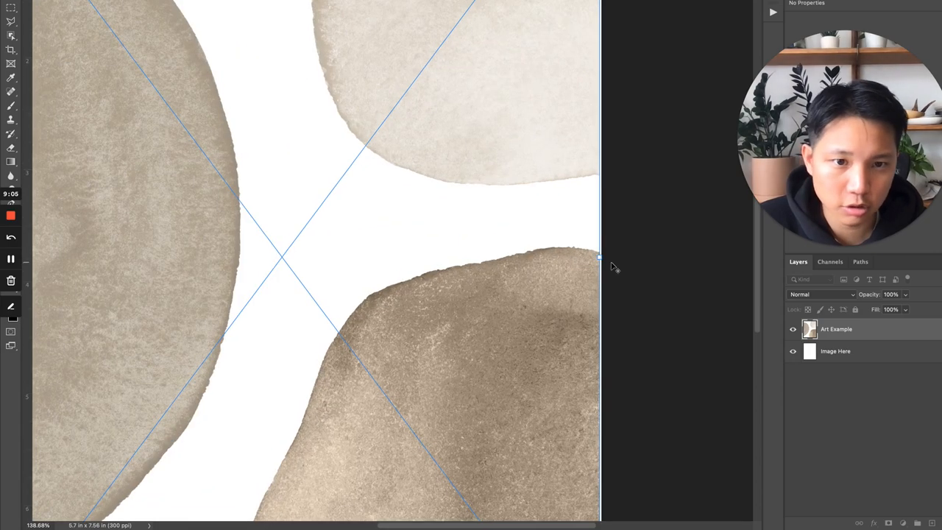
{"action": "scroll", "coordinate": [615, 266], "scroll_direction": "up", "scroll_amount": 3}
{"action": "scroll", "coordinate": [582, 267], "scroll_direction": "down", "scroll_amount": 5}
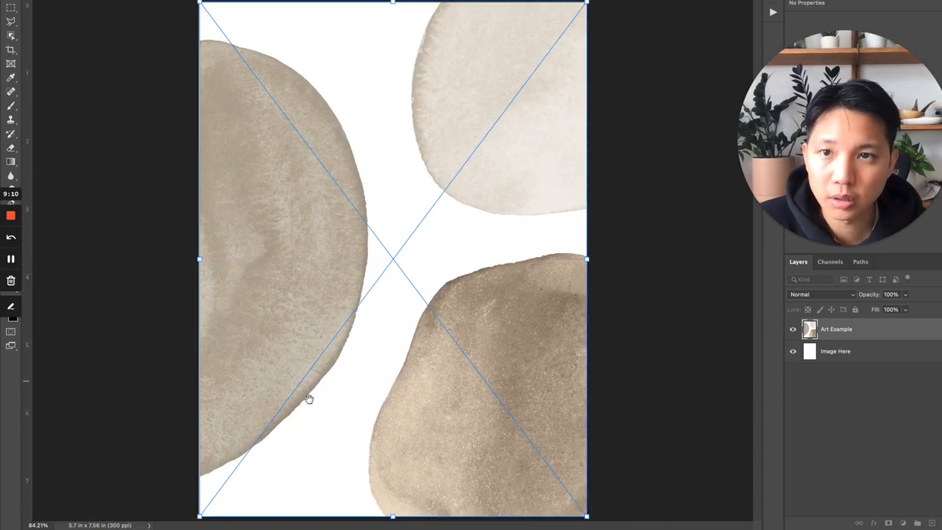
{"action": "scroll", "coordinate": [231, 507], "scroll_direction": "up", "scroll_amount": 5}
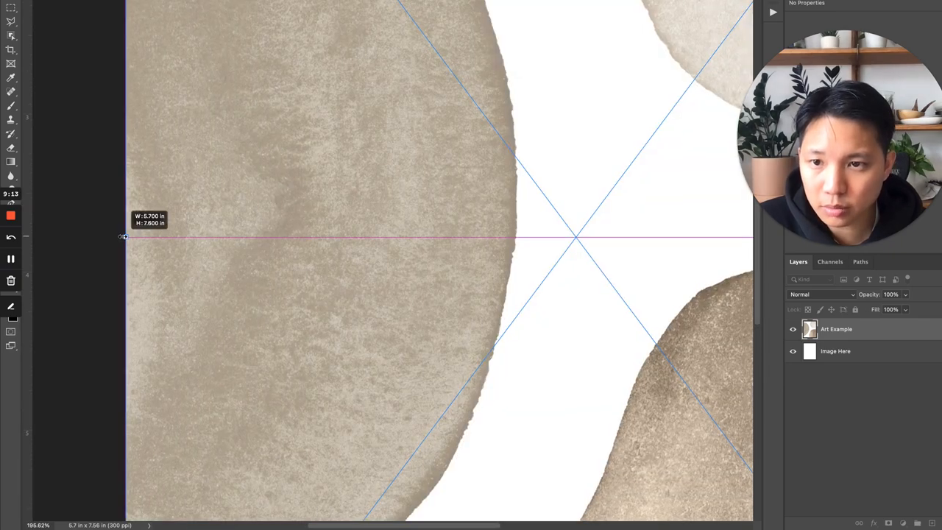
{"action": "scroll", "coordinate": [285, 284], "scroll_direction": "down", "scroll_amount": 5}
{"action": "scroll", "coordinate": [285, 284], "scroll_direction": "down", "scroll_amount": 1}
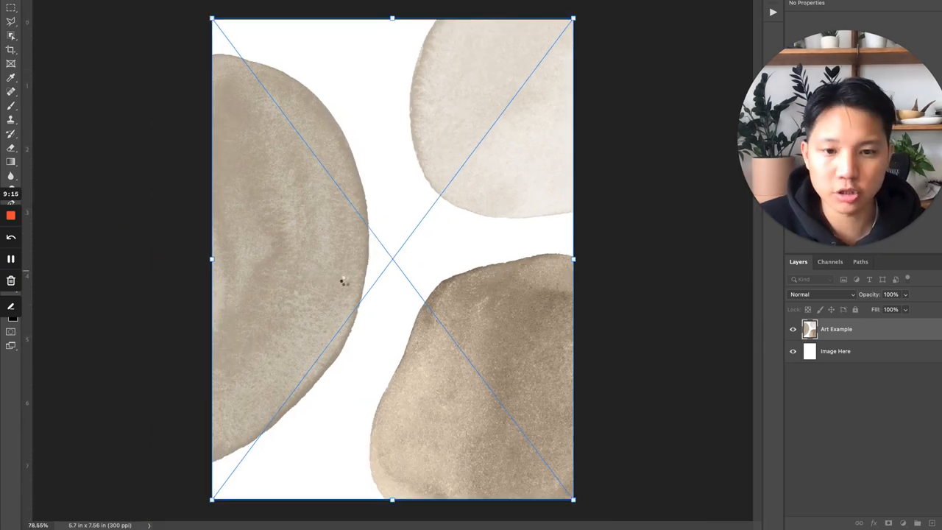
{"action": "key", "text": "Return"}
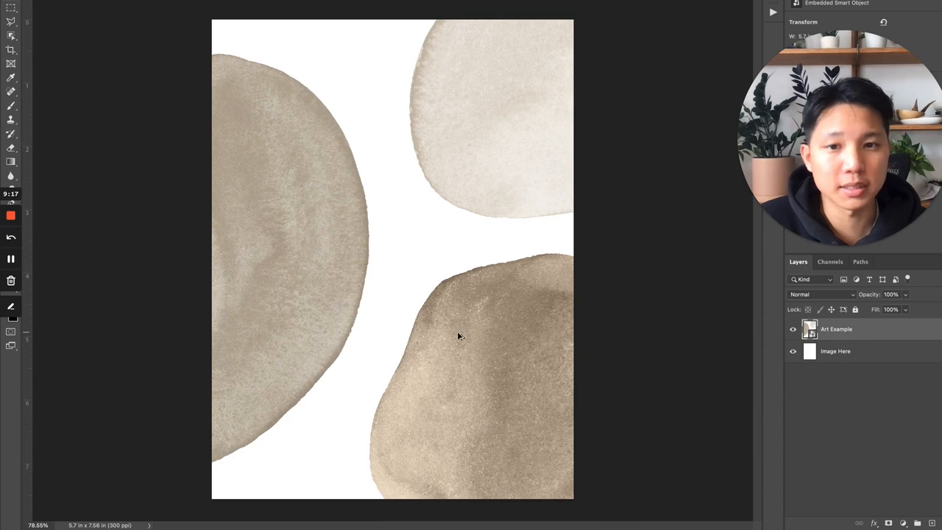
{"action": "scroll", "coordinate": [457, 331], "scroll_direction": "down", "scroll_amount": 2}
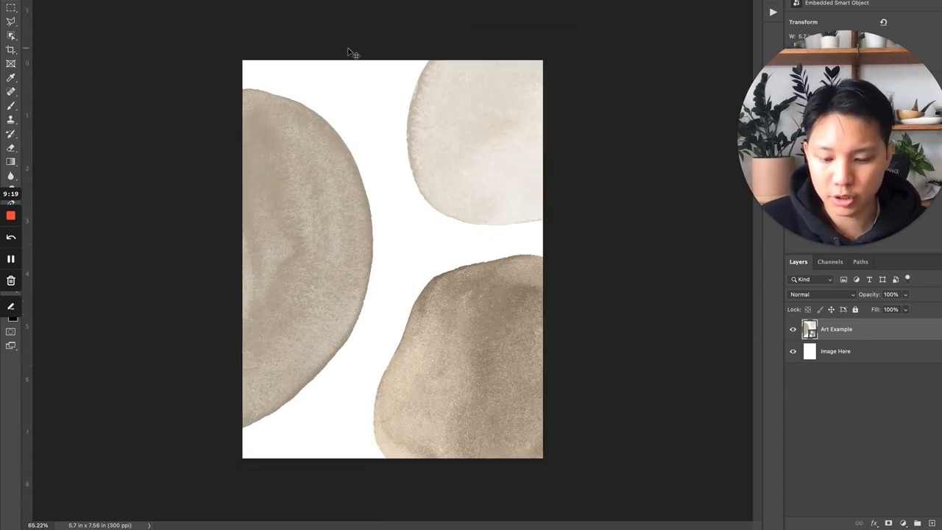
{"action": "key", "text": "ctrl+w"}
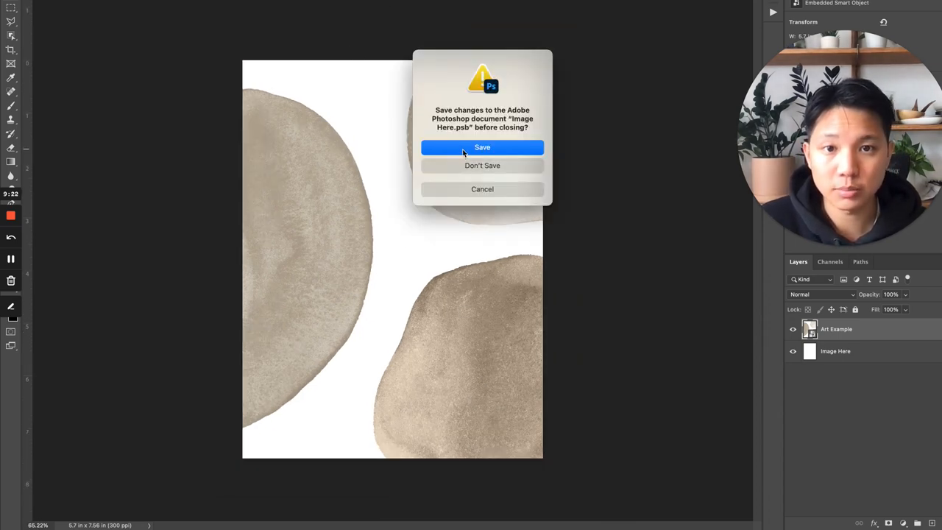
Step: Save the placeholder so the mockup frame shows the poster, then return to the wall mockup
{"action": "left_click", "coordinate": [462, 149]}
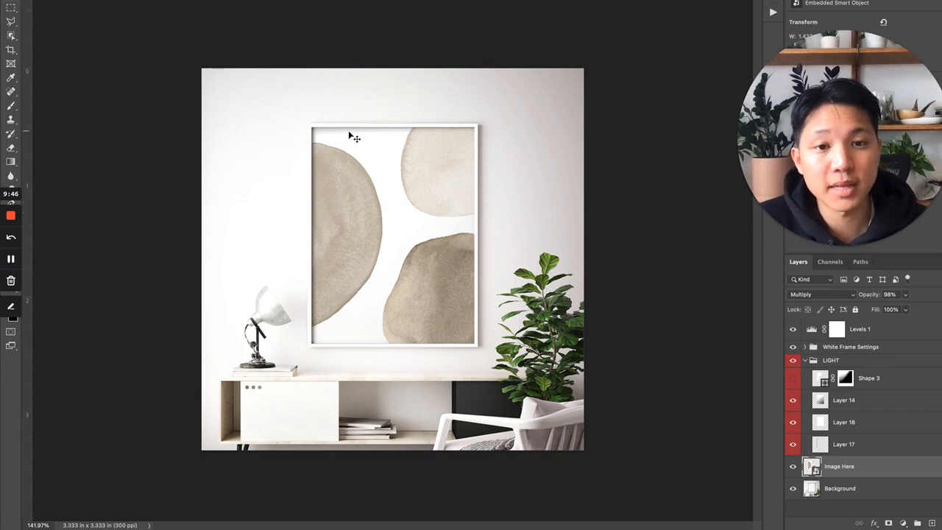
{"action": "left_click", "coordinate": [234, 54]}
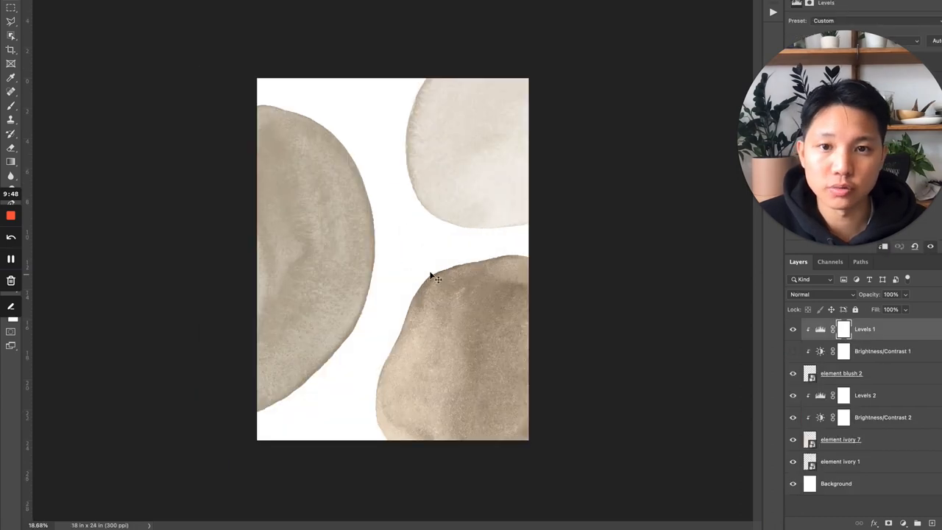
{"action": "key", "text": "ctrl+Tab"}
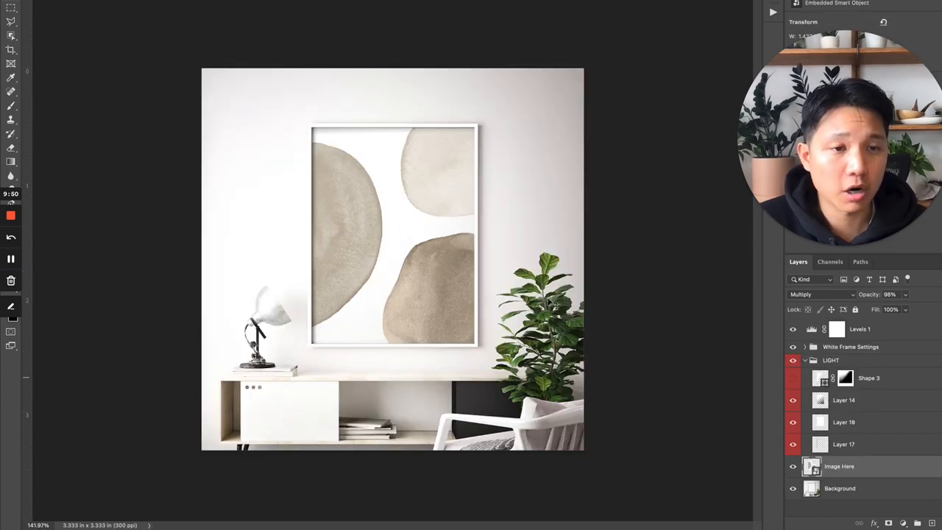